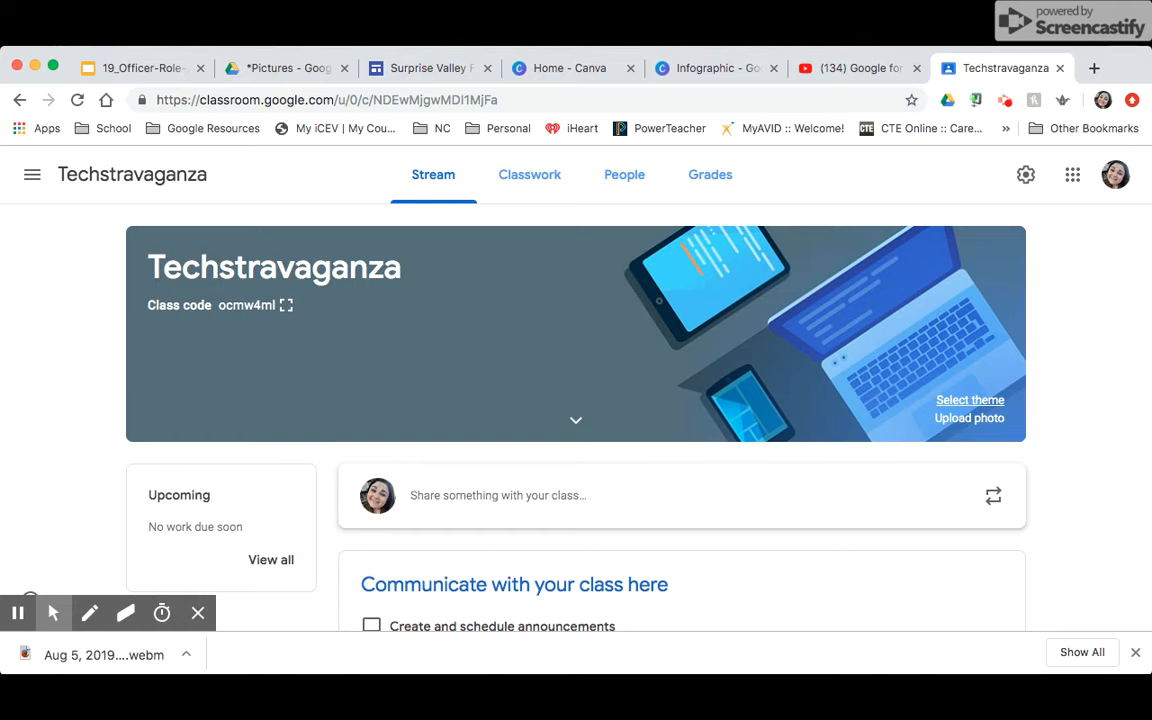
Browse the class header themes from General through Other in the gallery and leave without choosing one.
left_click(970, 400)
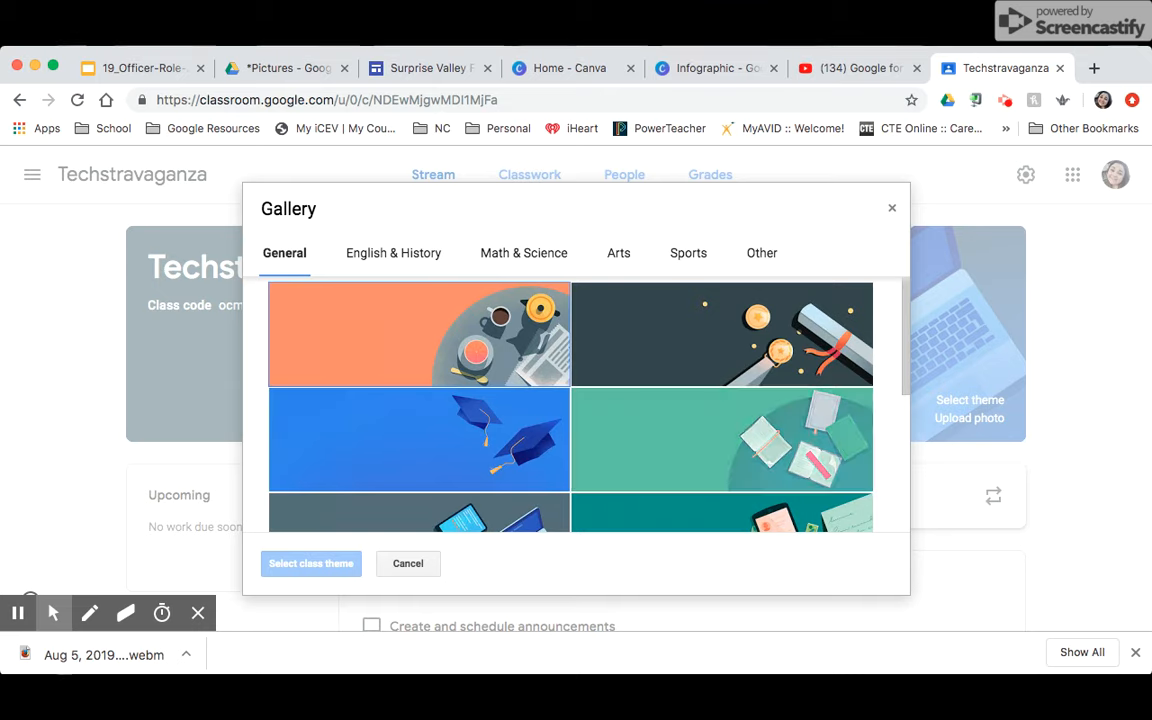
scroll(722, 450, "down", 3)
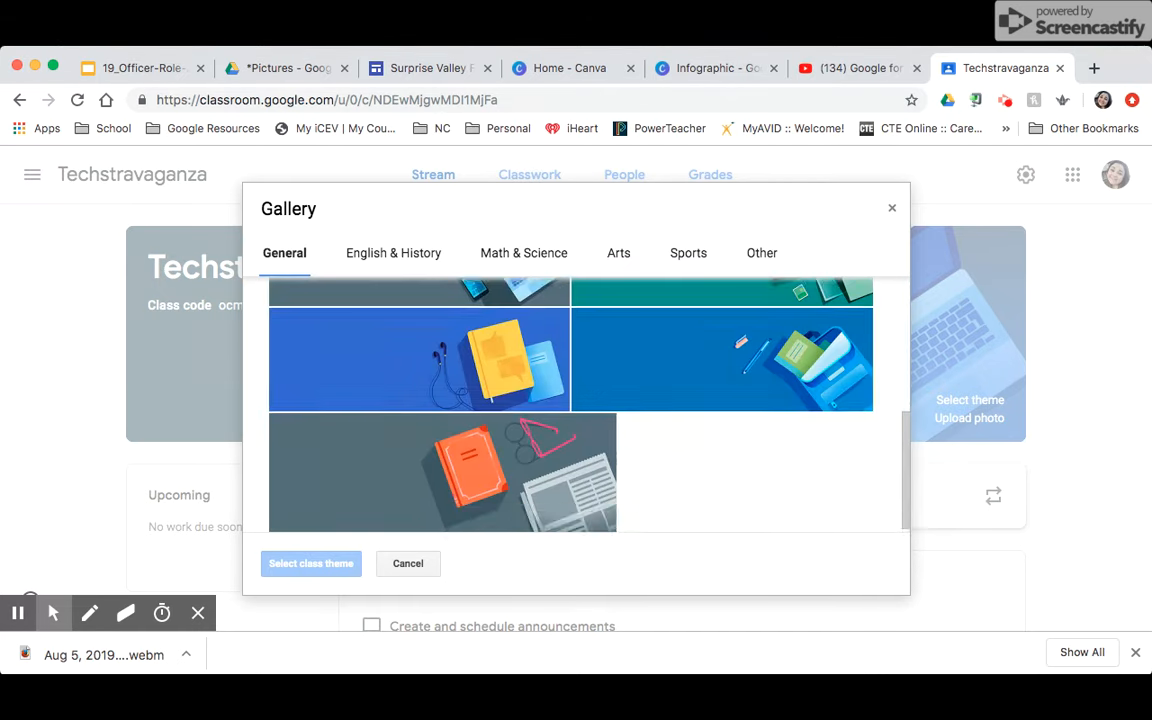
scroll(722, 450, "up", 3)
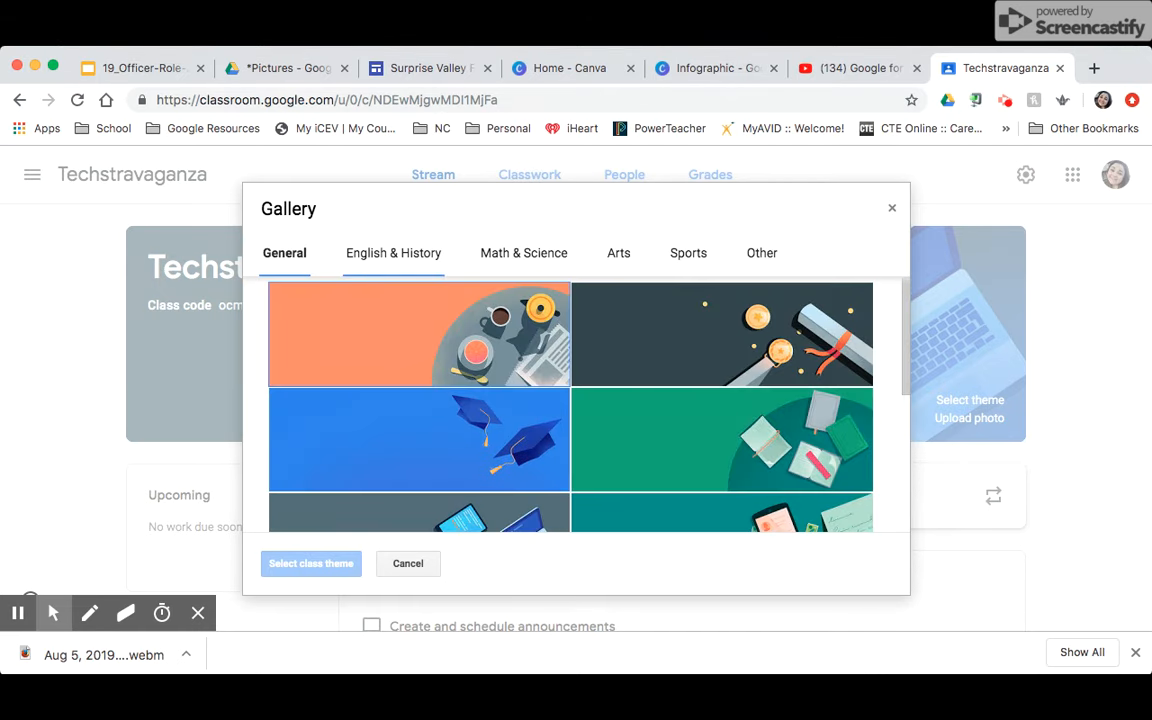
left_click(393, 253)
left_click(525, 253)
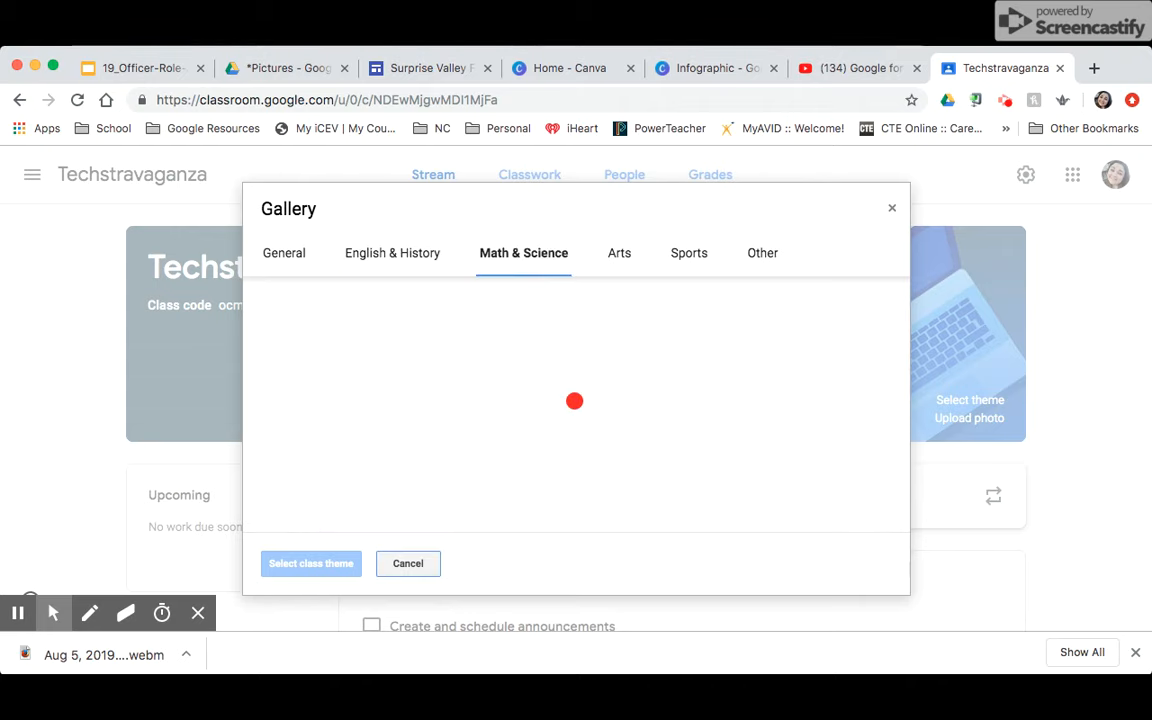
left_click(619, 253)
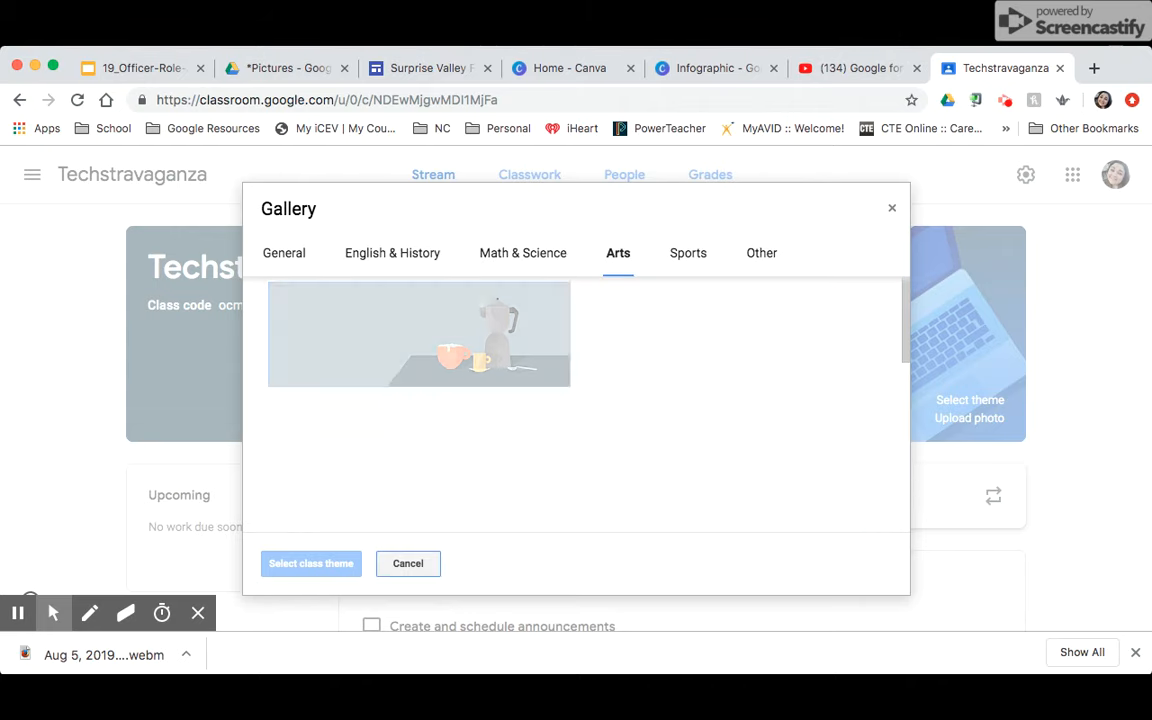
left_click(688, 253)
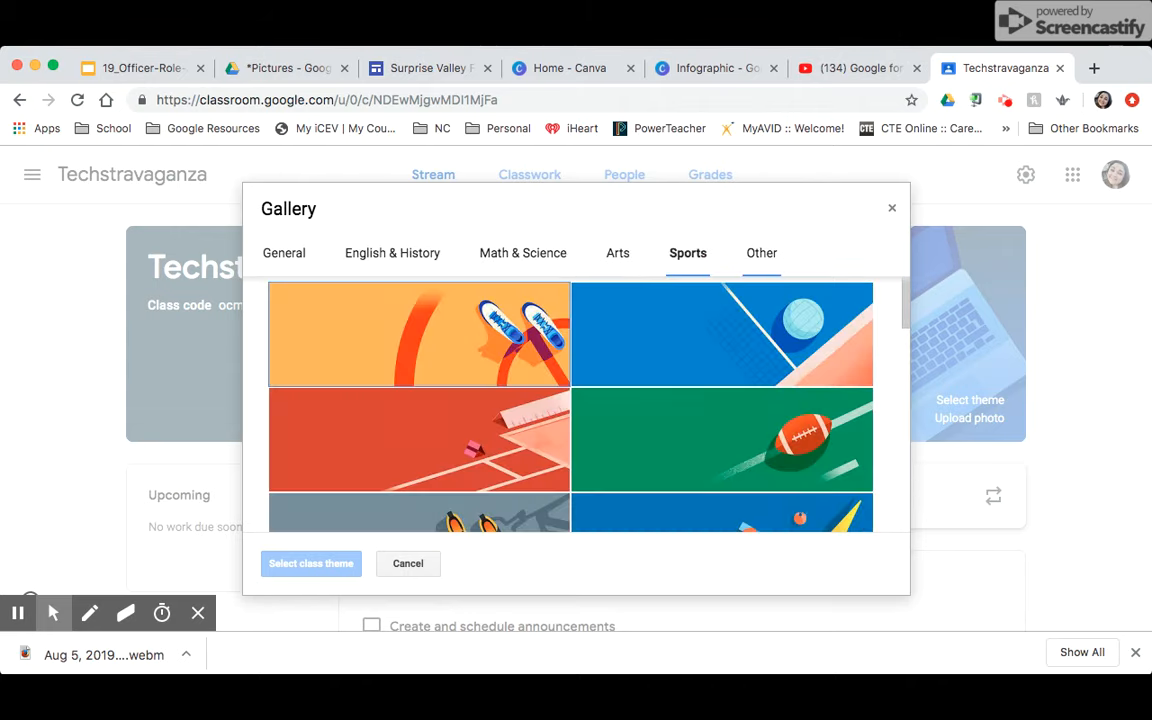
left_click(761, 253)
scroll(720, 465, "down", 1)
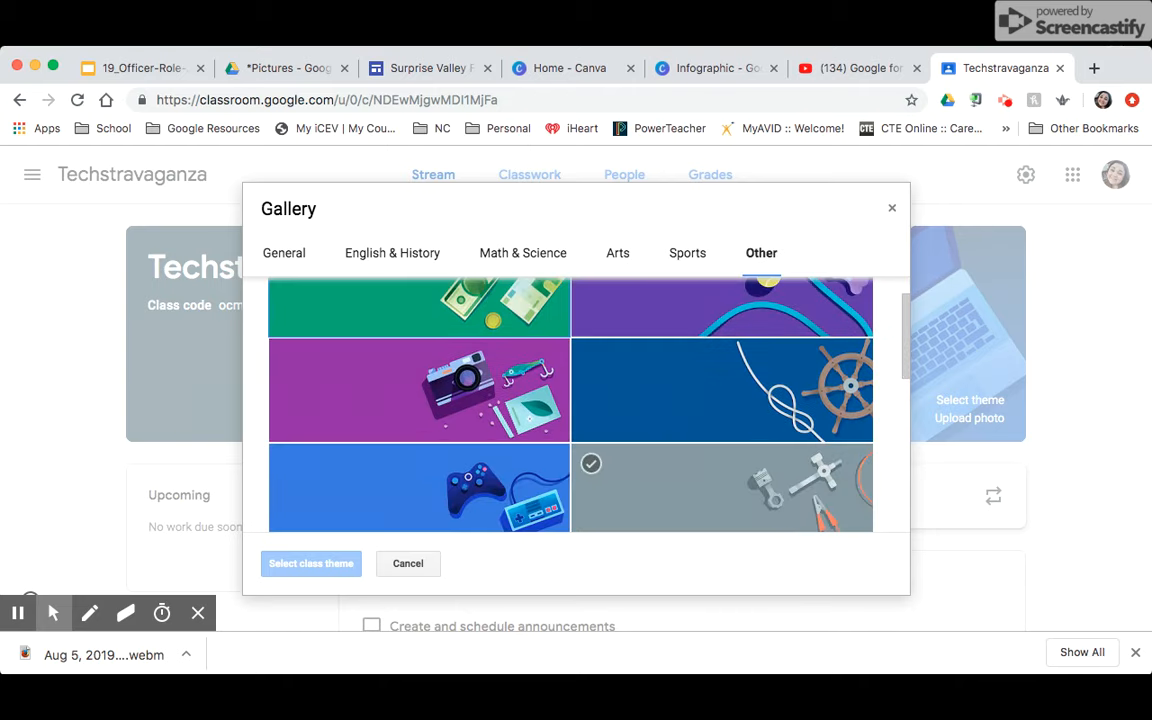
scroll(720, 465, "down", 5)
scroll(720, 465, "up", 2)
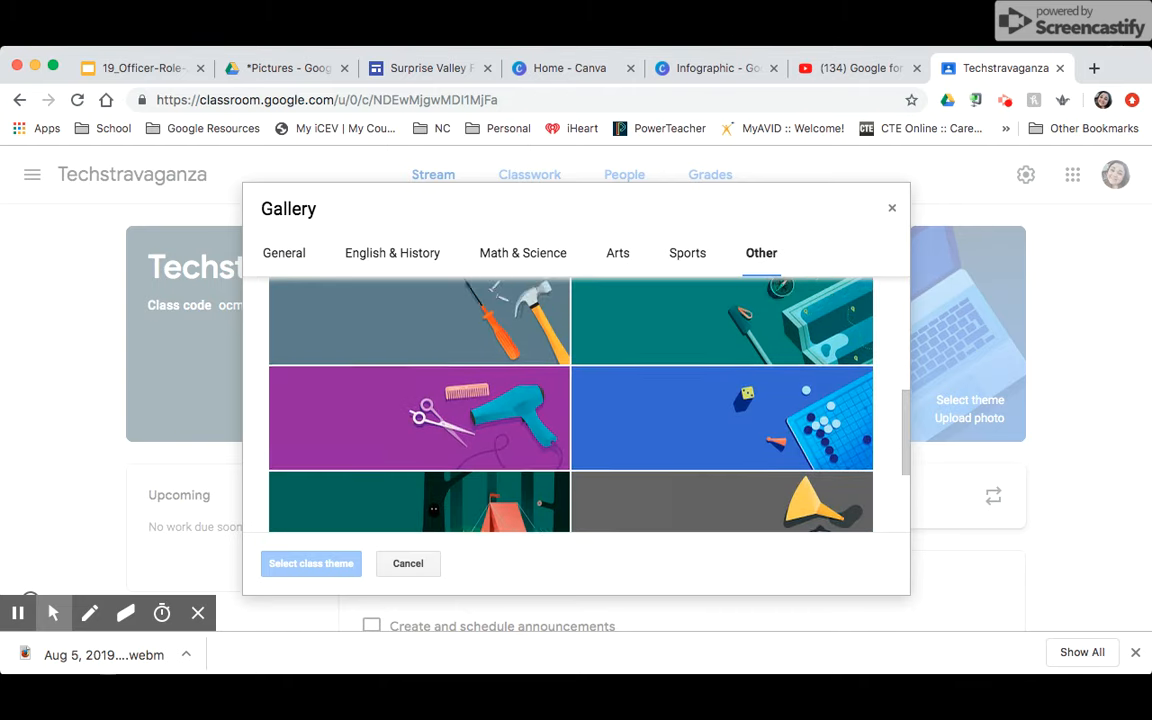
scroll(720, 465, "up", 3)
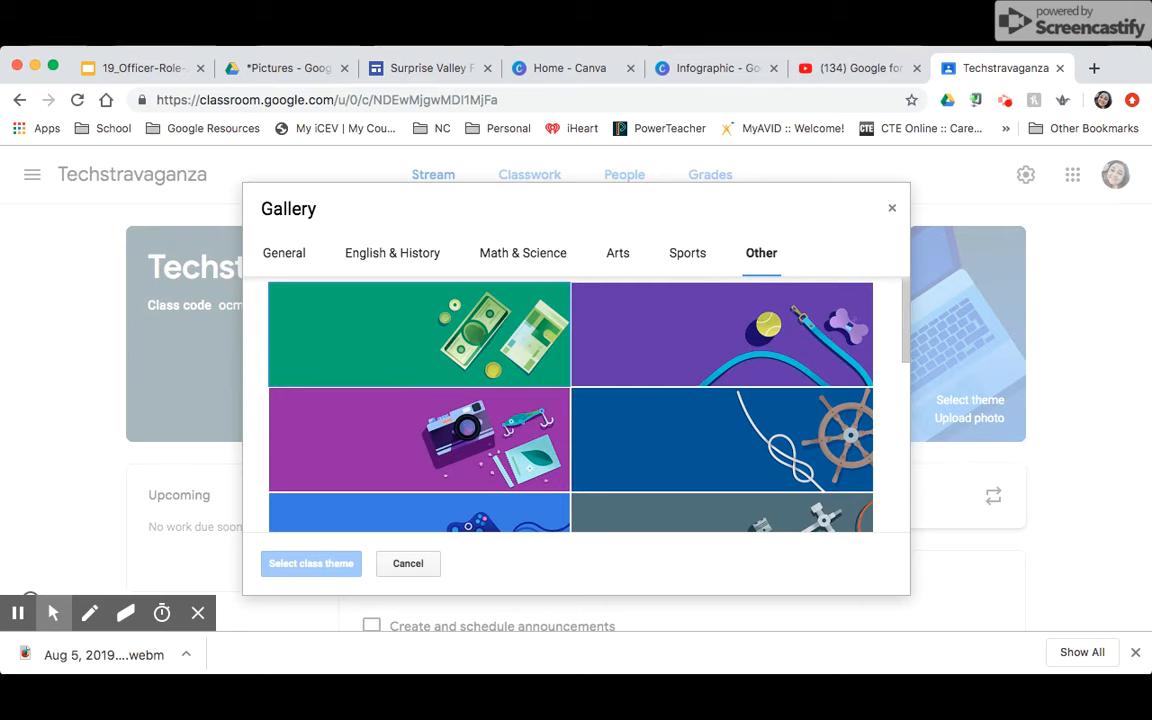
left_click(408, 563)
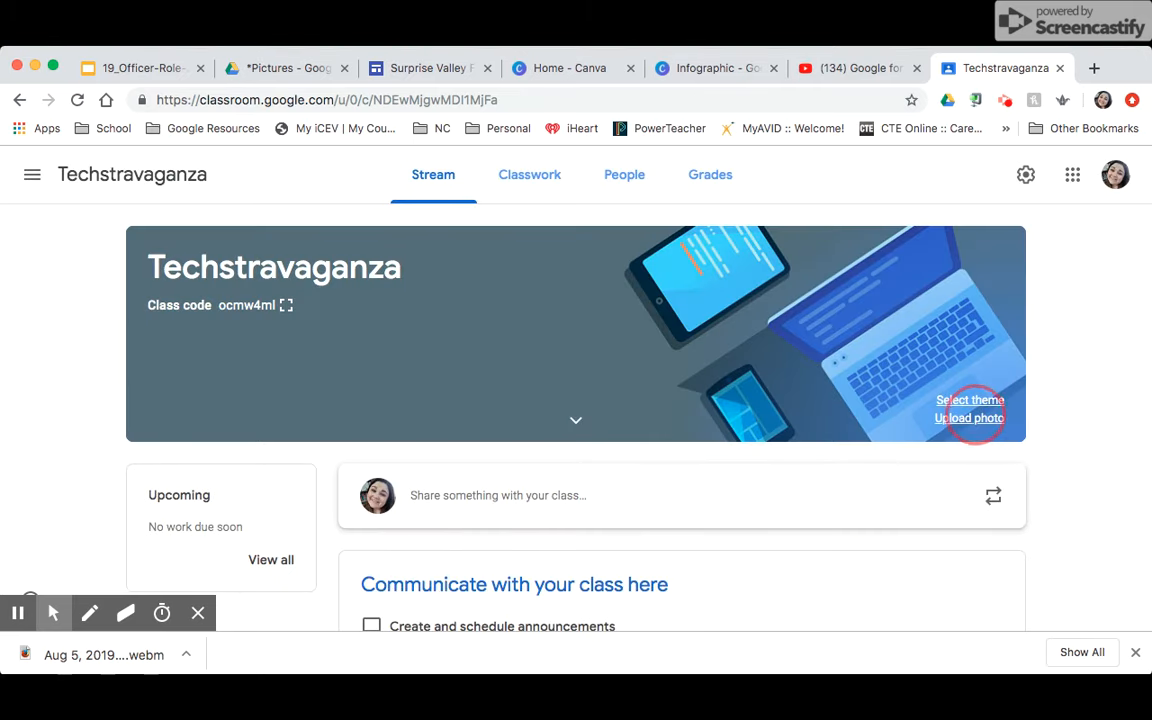
View the photo upload options for the class header, cancel without uploading, and look over the class stream.
left_click(970, 418)
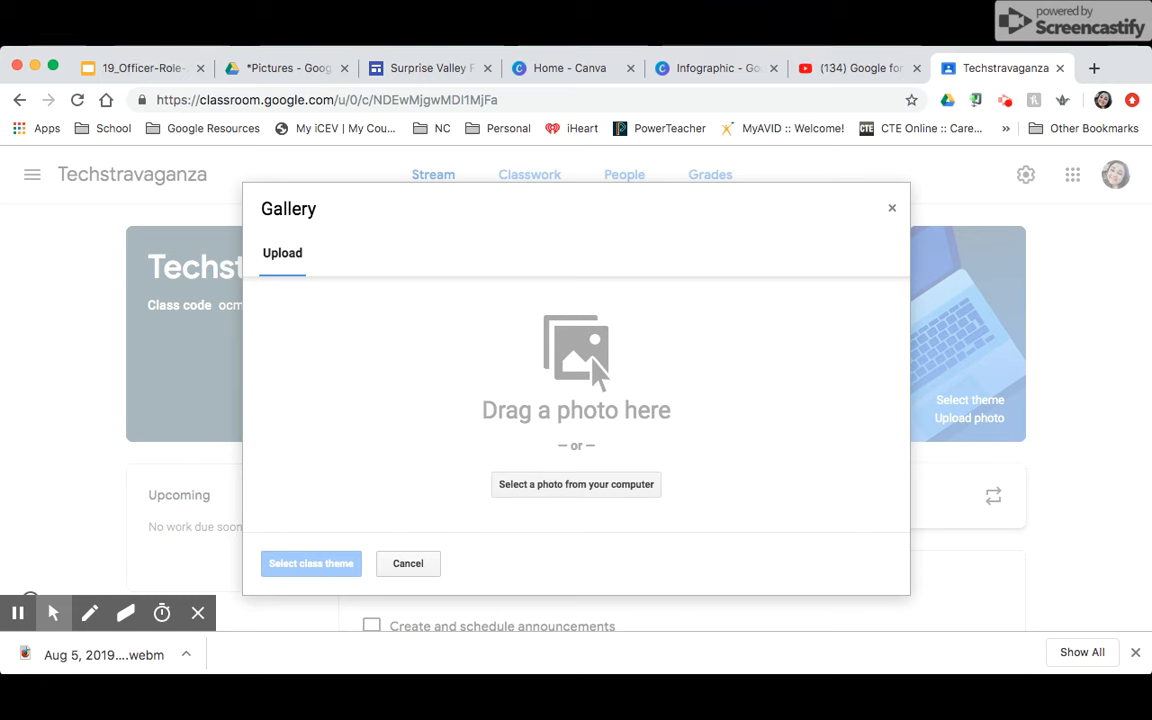
left_click(410, 562)
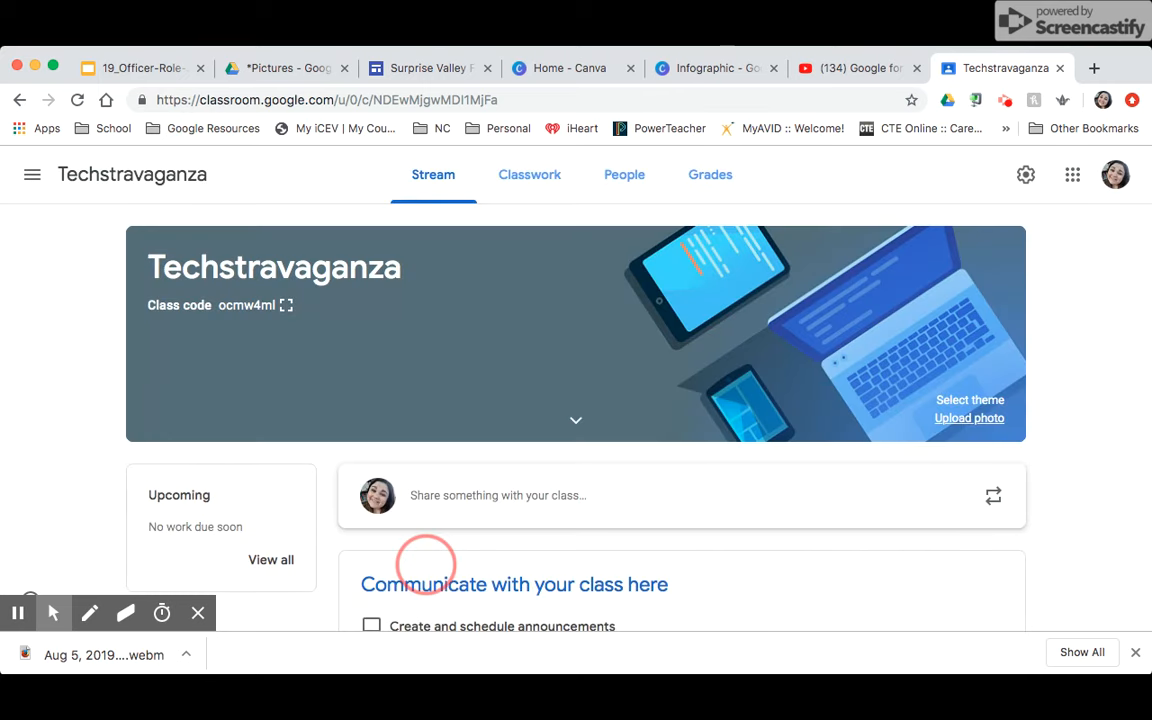
scroll(1072, 494, "down", 2)
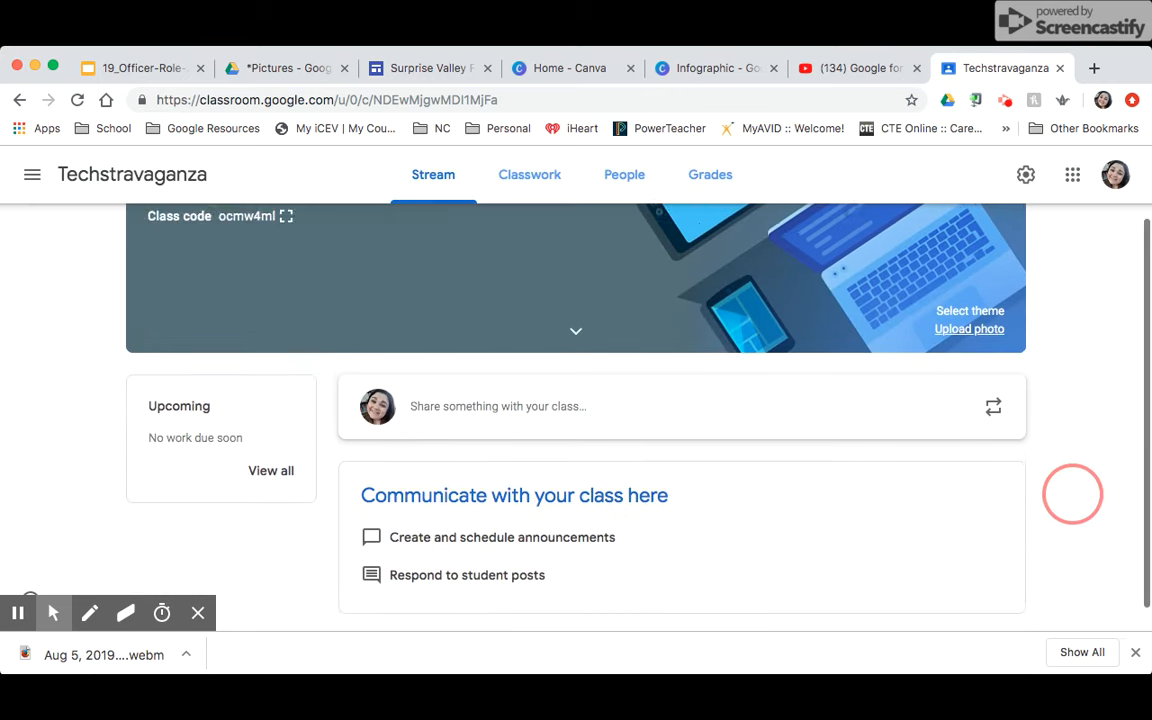
scroll(1072, 494, "up", 2)
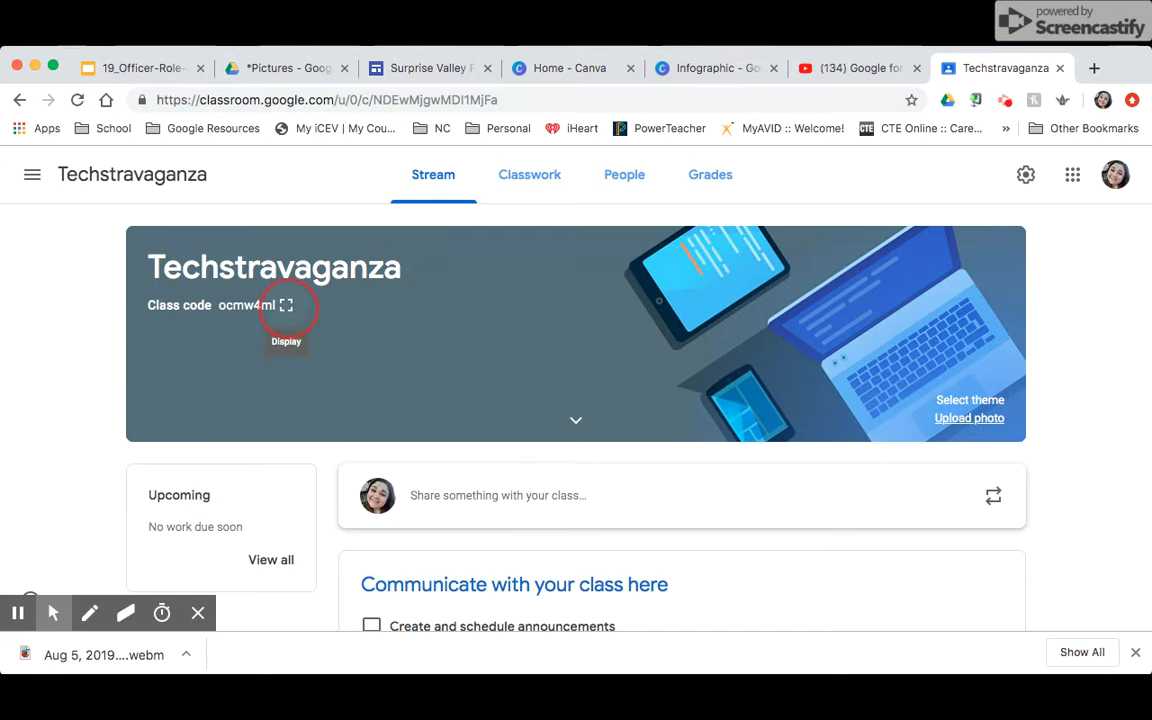
Display the class code enlarged and in full screen, and close the display to return to the stream.
left_click(286, 305)
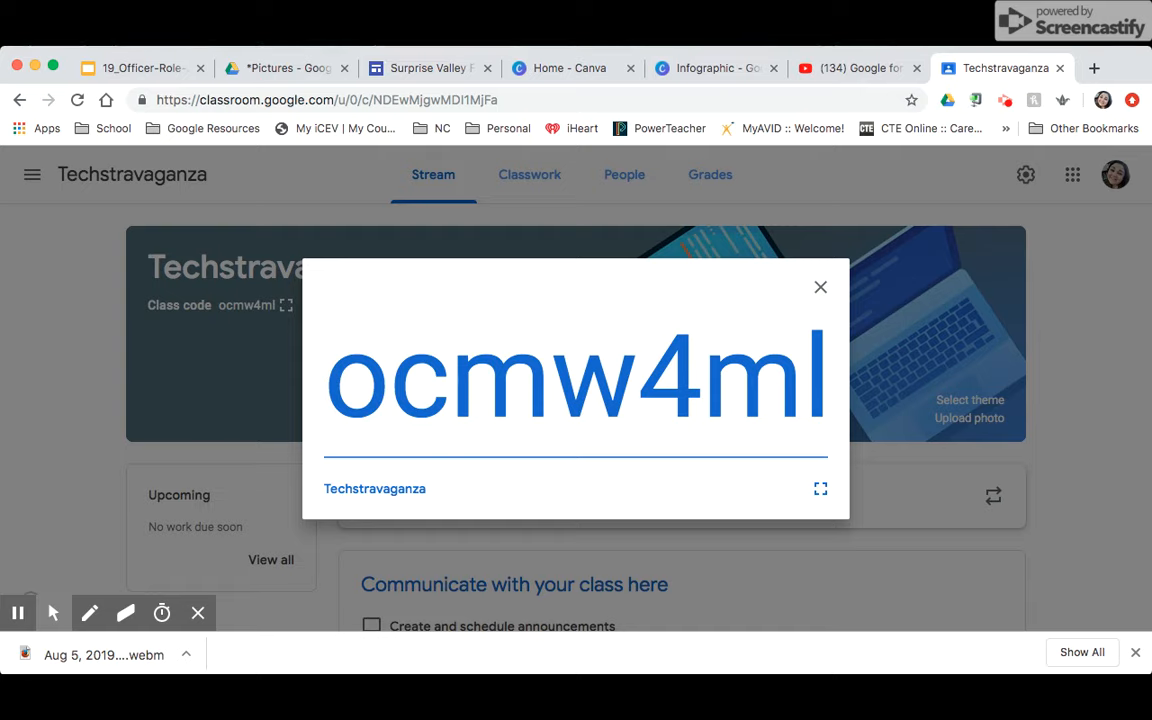
left_click(820, 488)
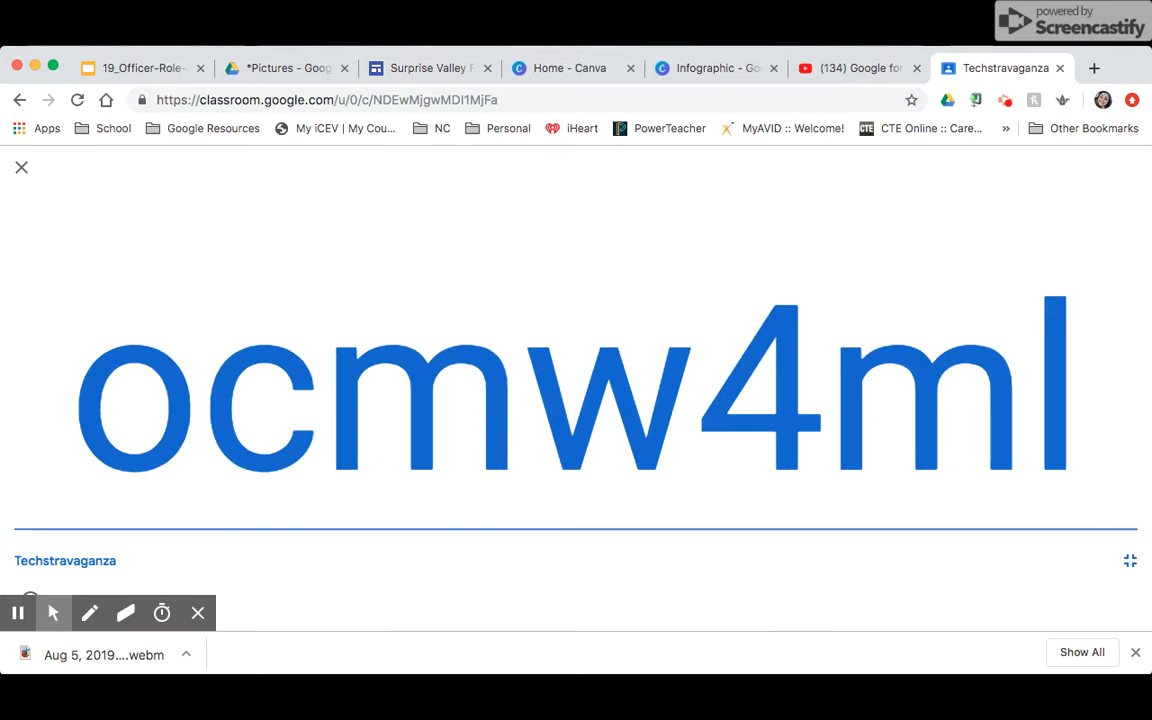
left_click(1130, 561)
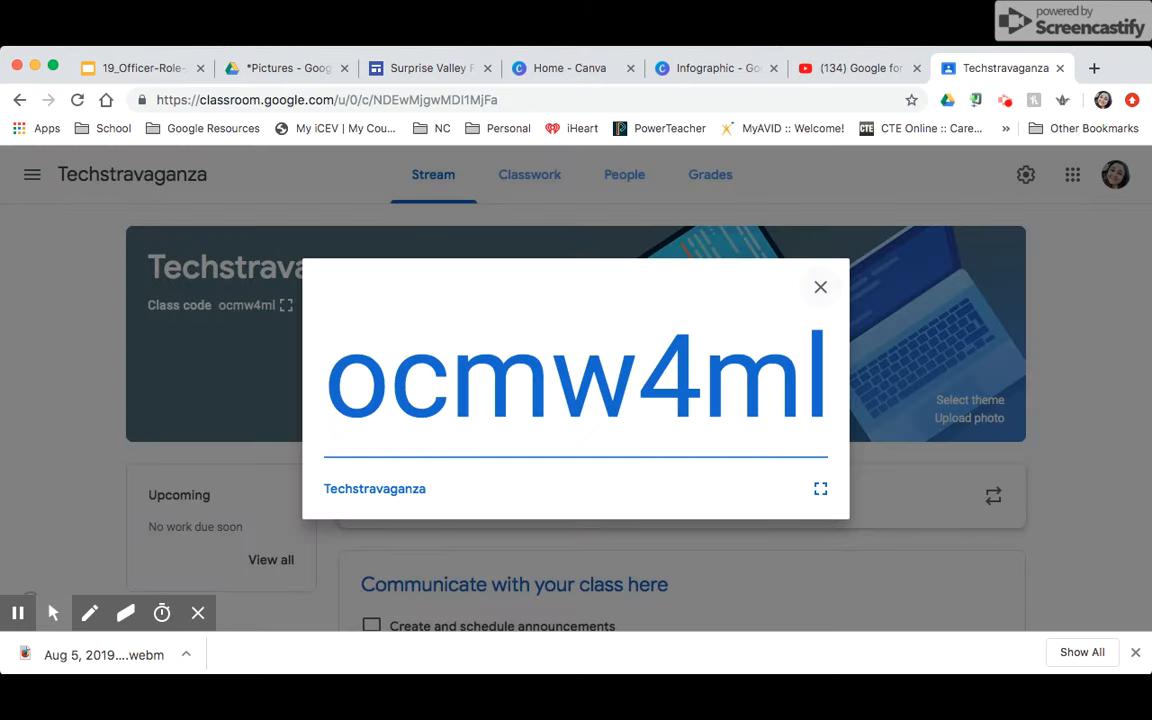
left_click(820, 287)
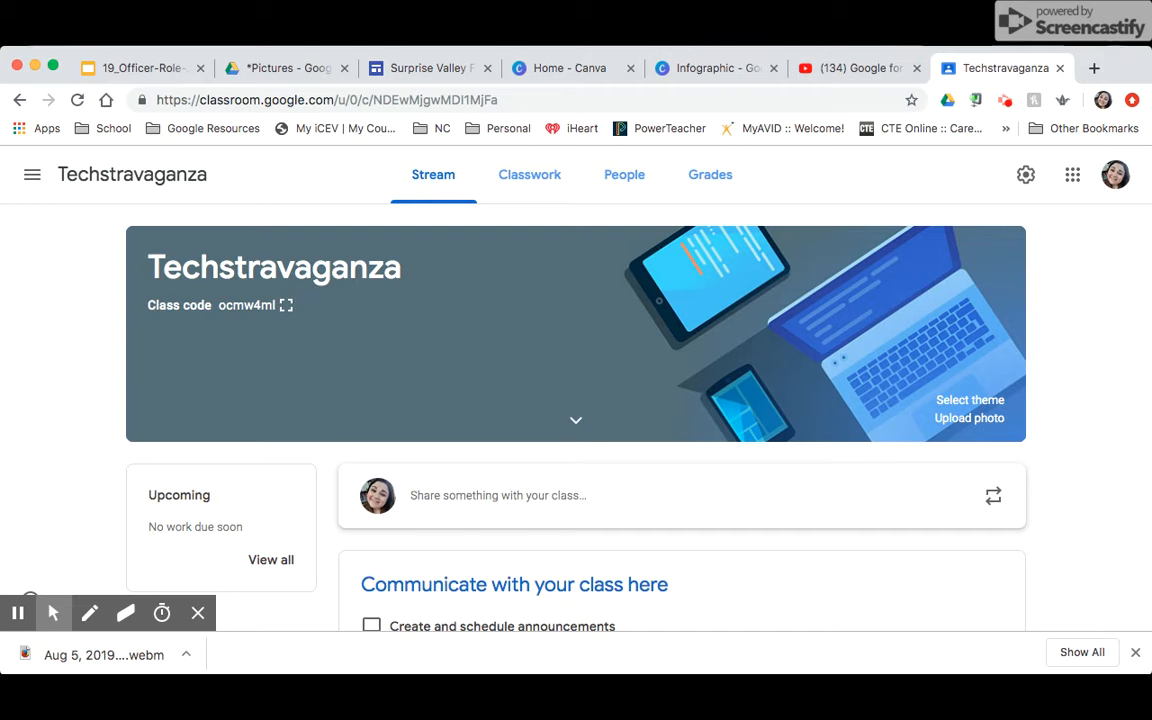
Expand the class header to view the subject details, collapse it, and view the stream's announcement area.
left_click(575, 420)
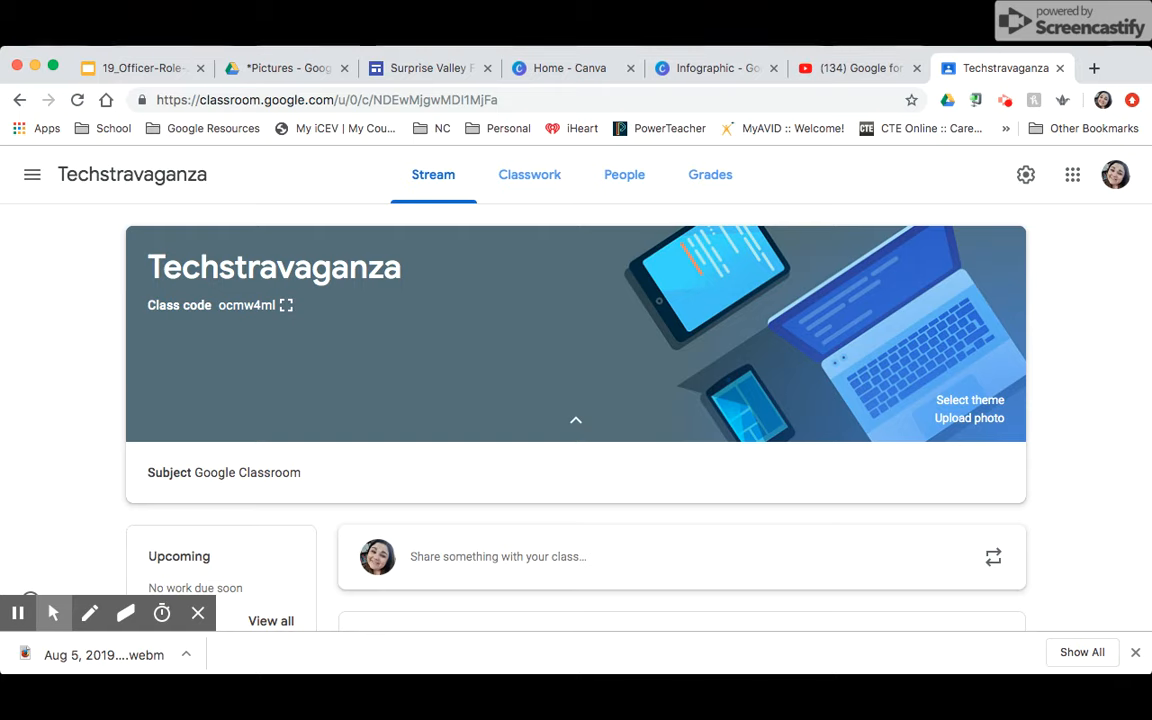
left_click(575, 420)
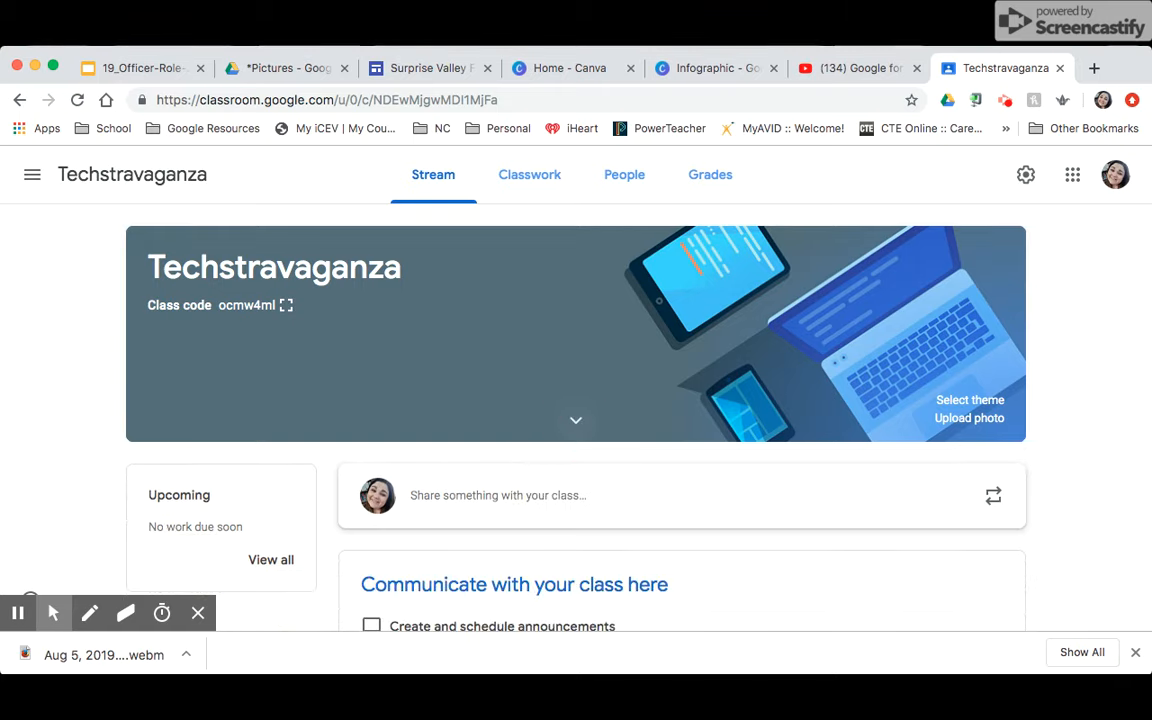
scroll(575, 420, "down", 3)
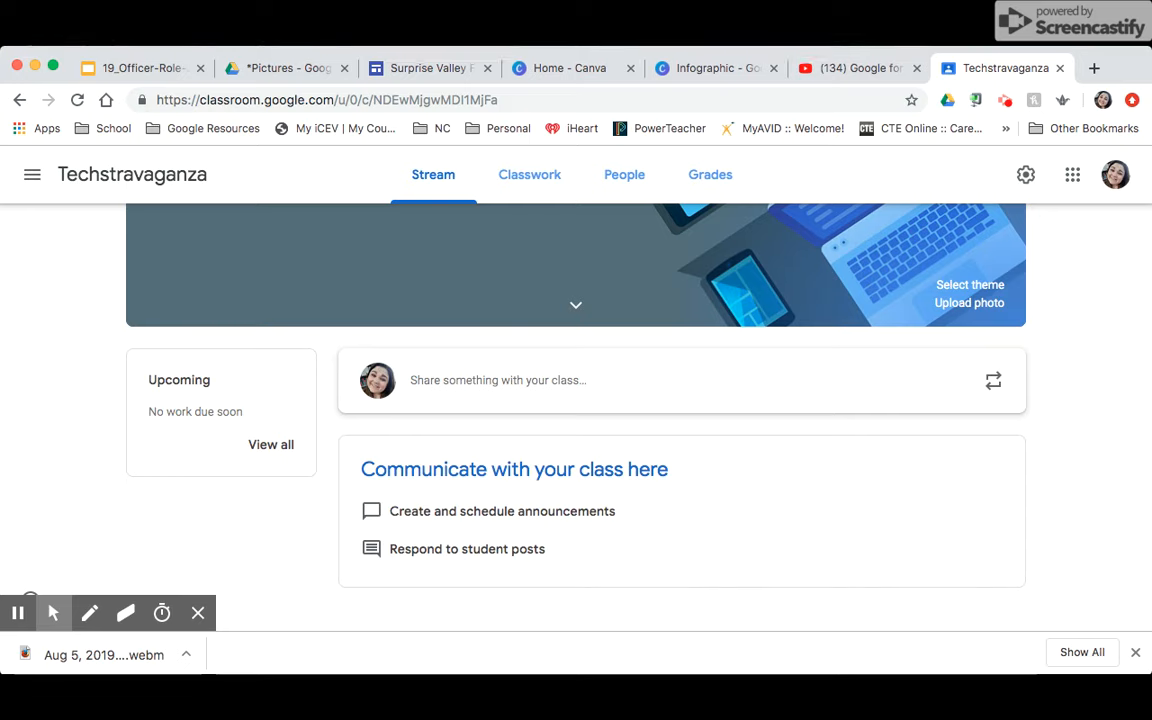
Dismiss the recording toolbar and the browser's downloads bar to clear the view of the class stream.
left_click(198, 613)
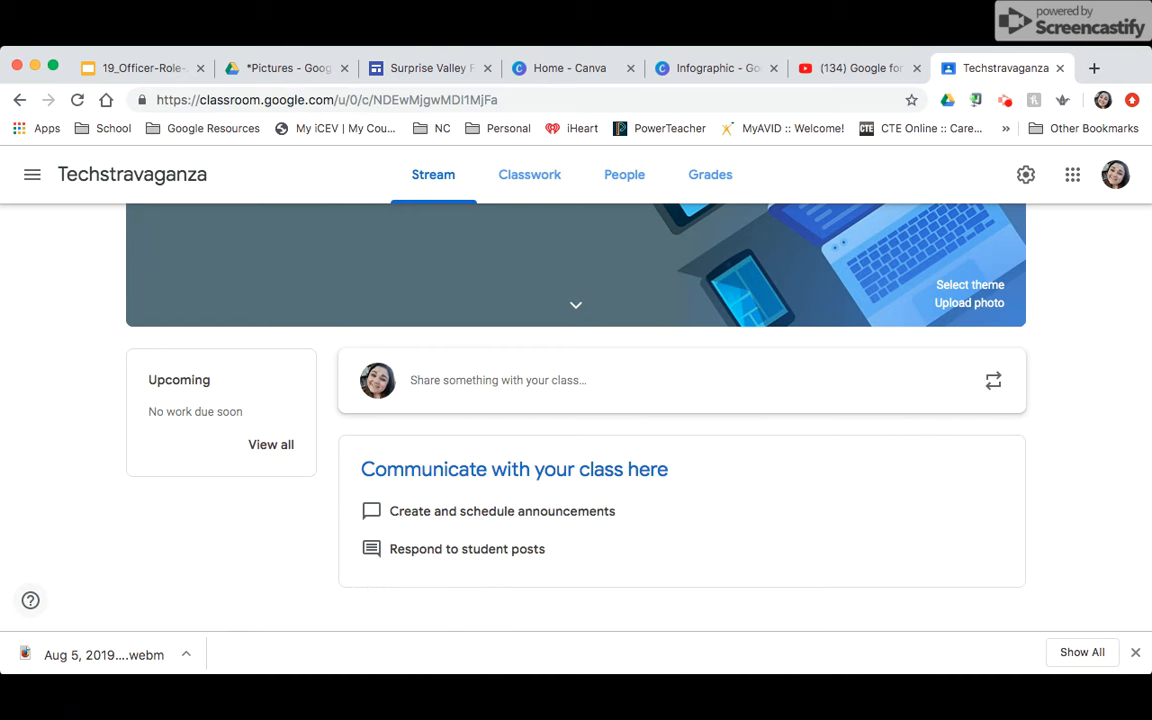
left_click(1135, 653)
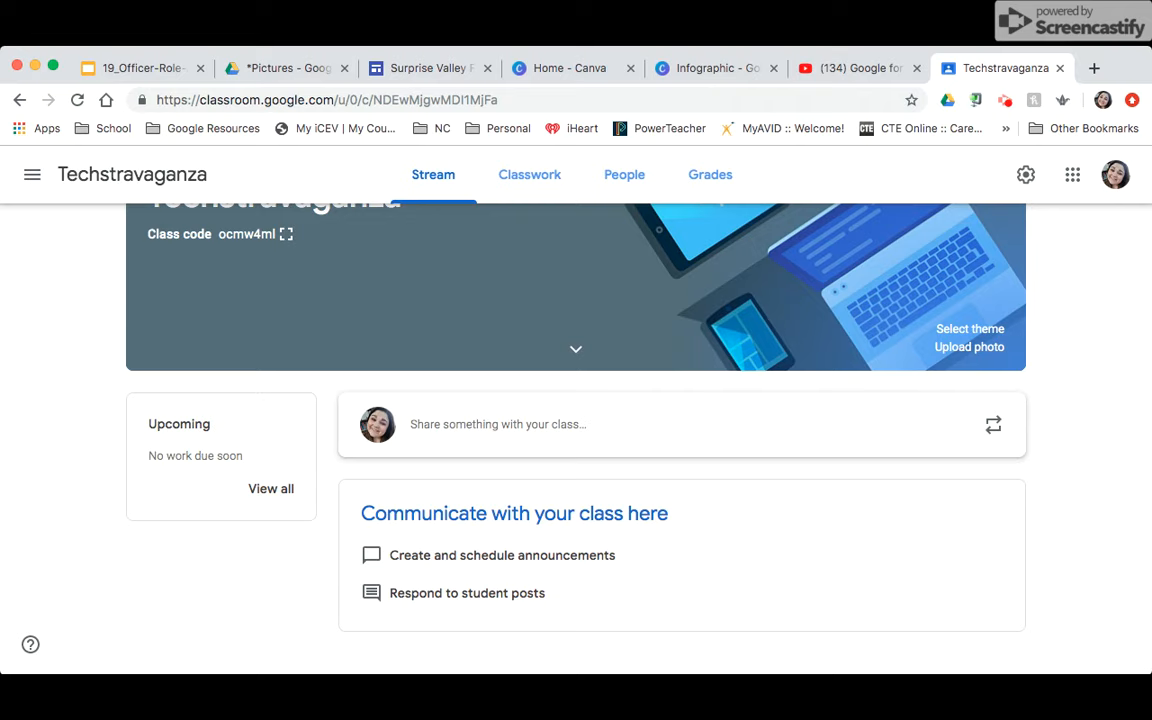
scroll(576, 400, "up", 2)
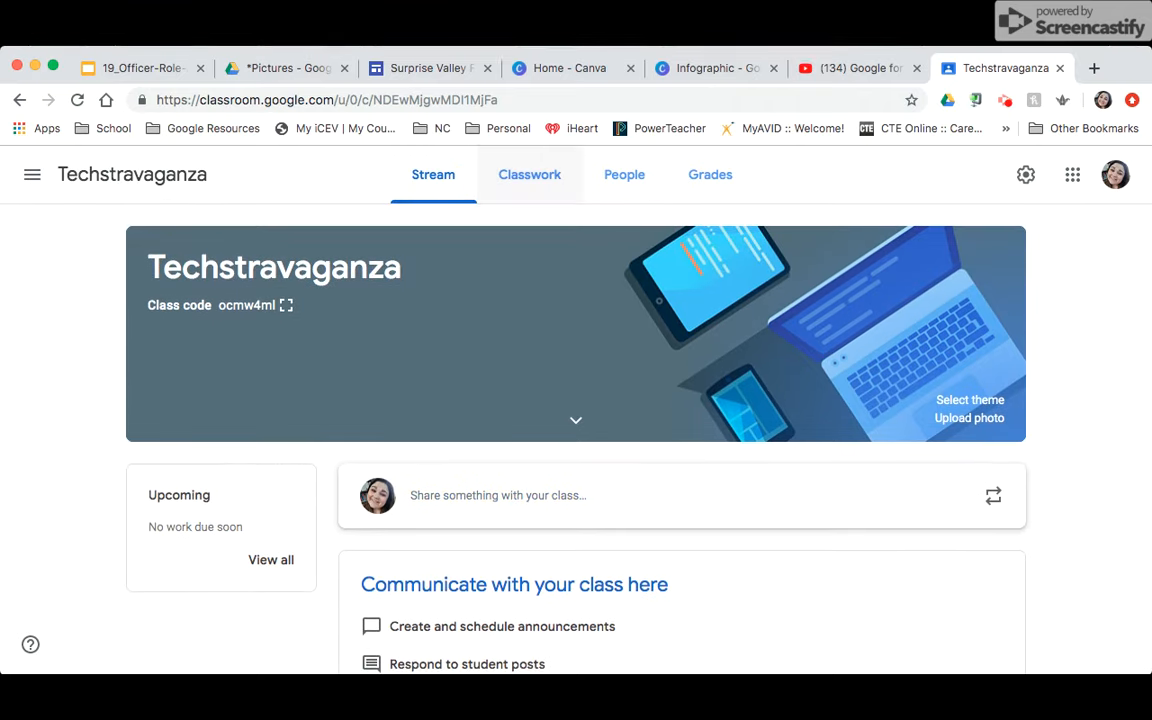
Create a new classwork assignment for the Techstravaganza class with the title "Test #1".
left_click(522, 186)
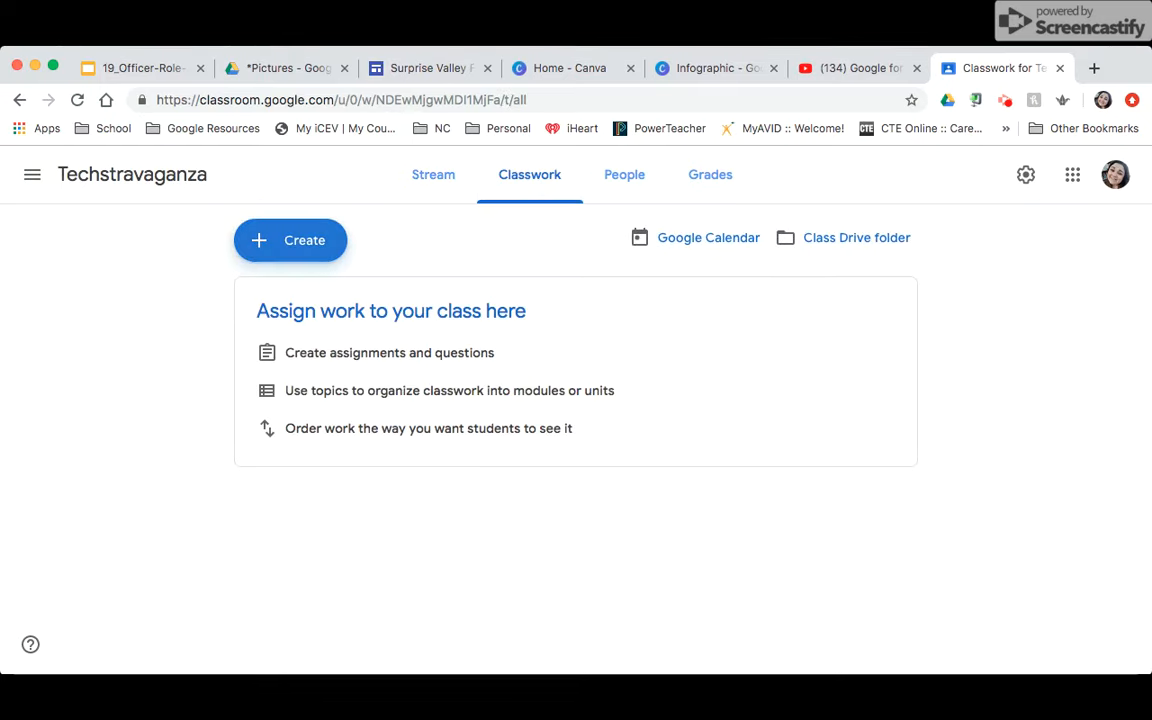
left_click(288, 240)
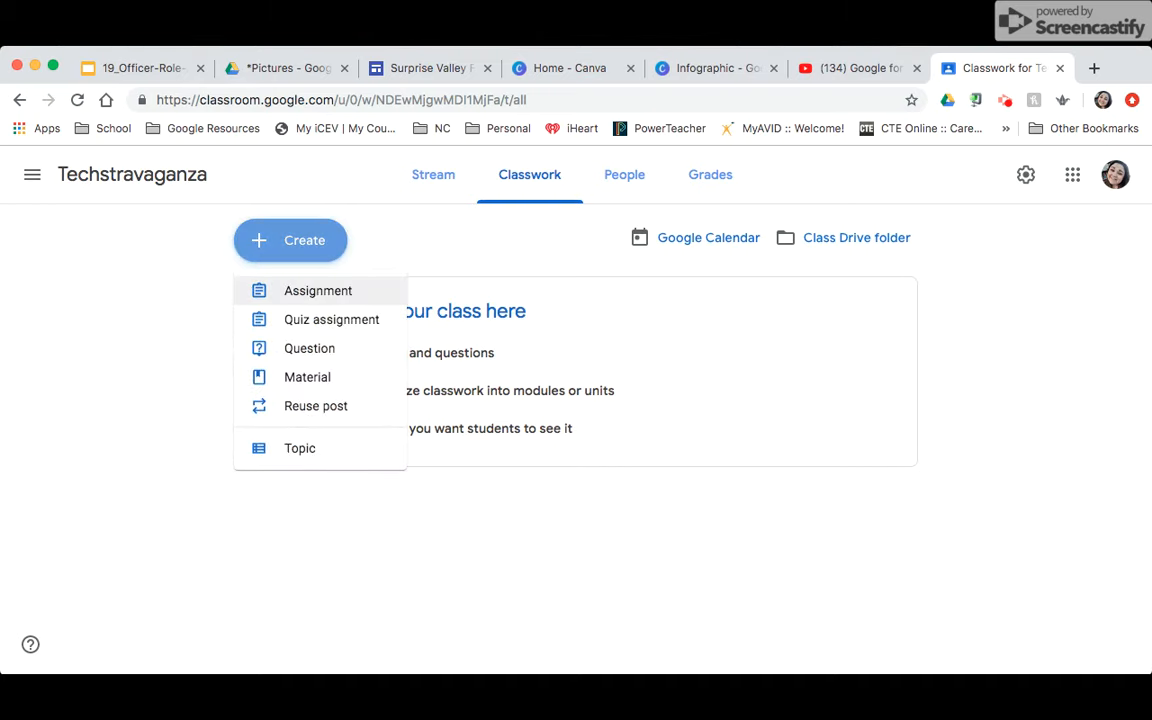
left_click(317, 289)
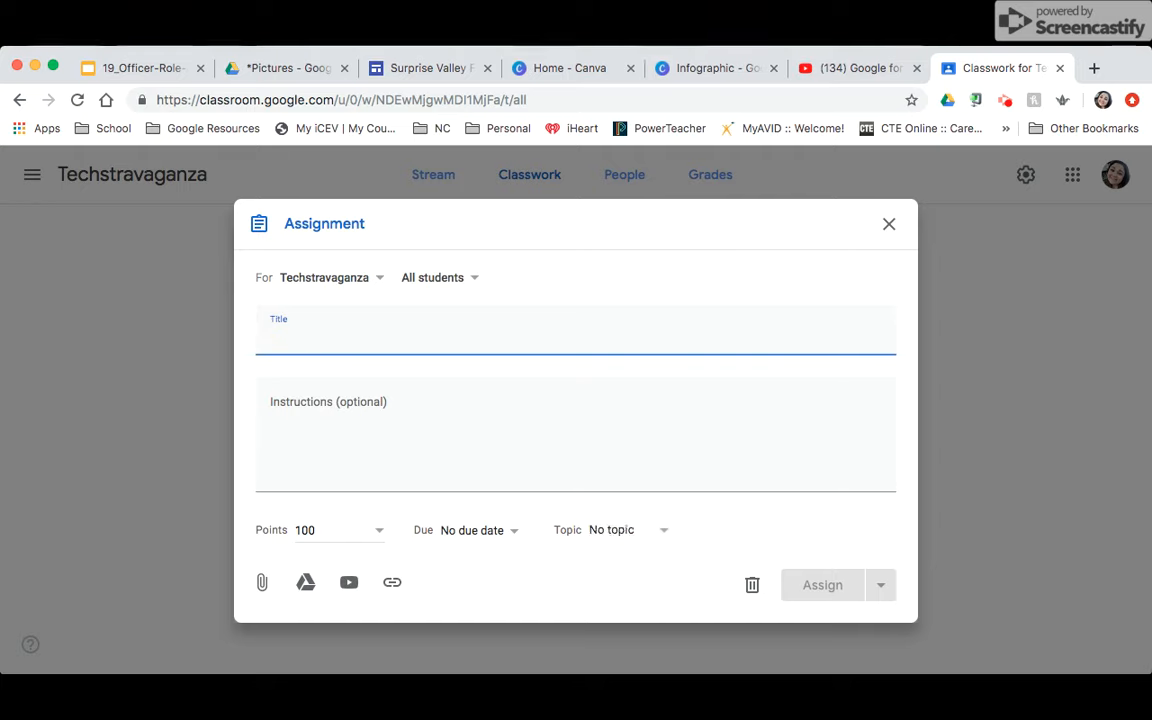
type("Test")
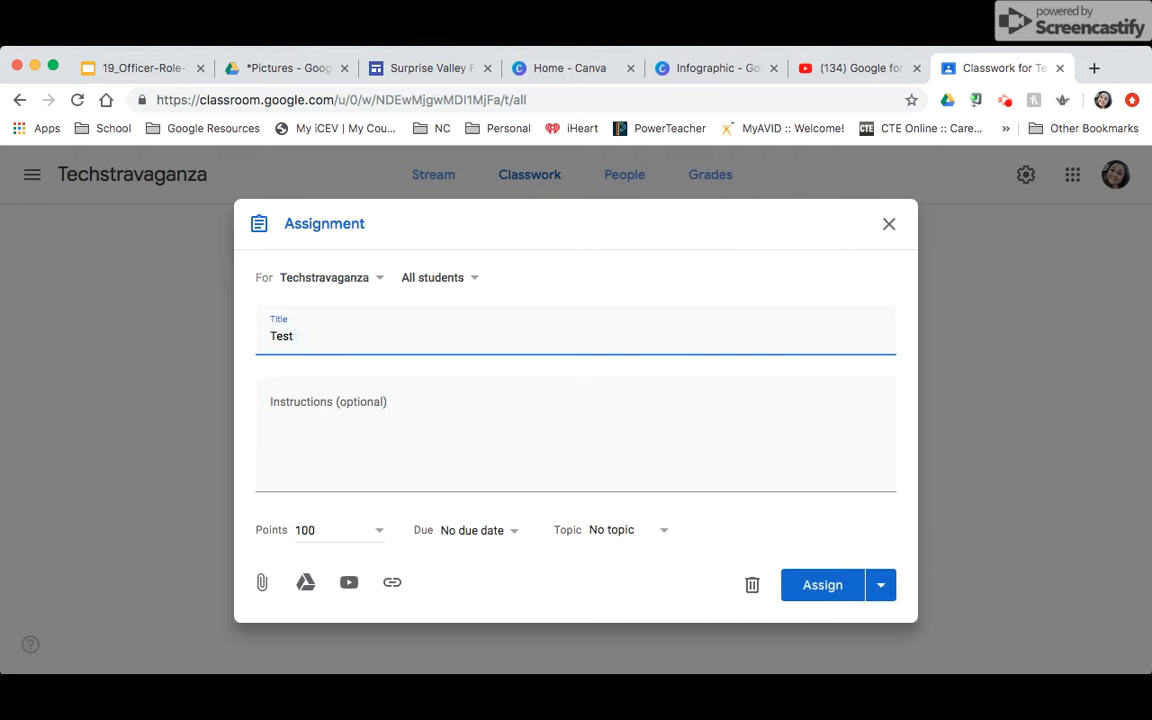
type(" #1")
Enter the assignment instructions "See the attached google doc for further directions.".
left_click(354, 406)
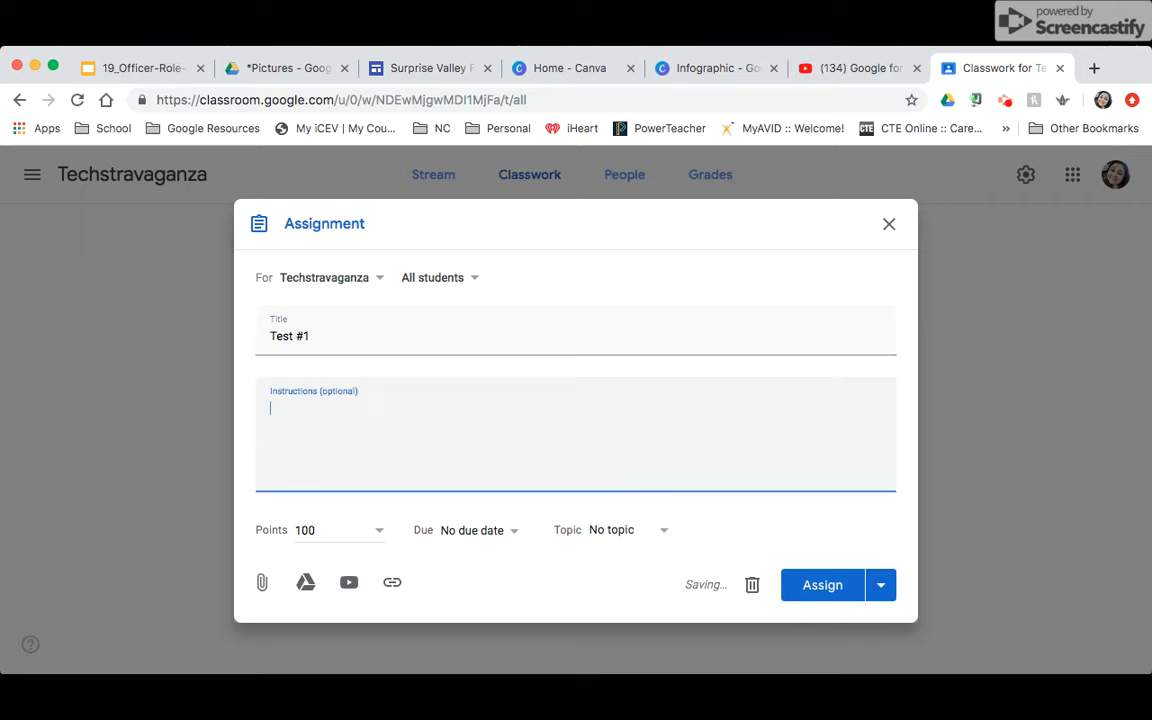
type("See th")
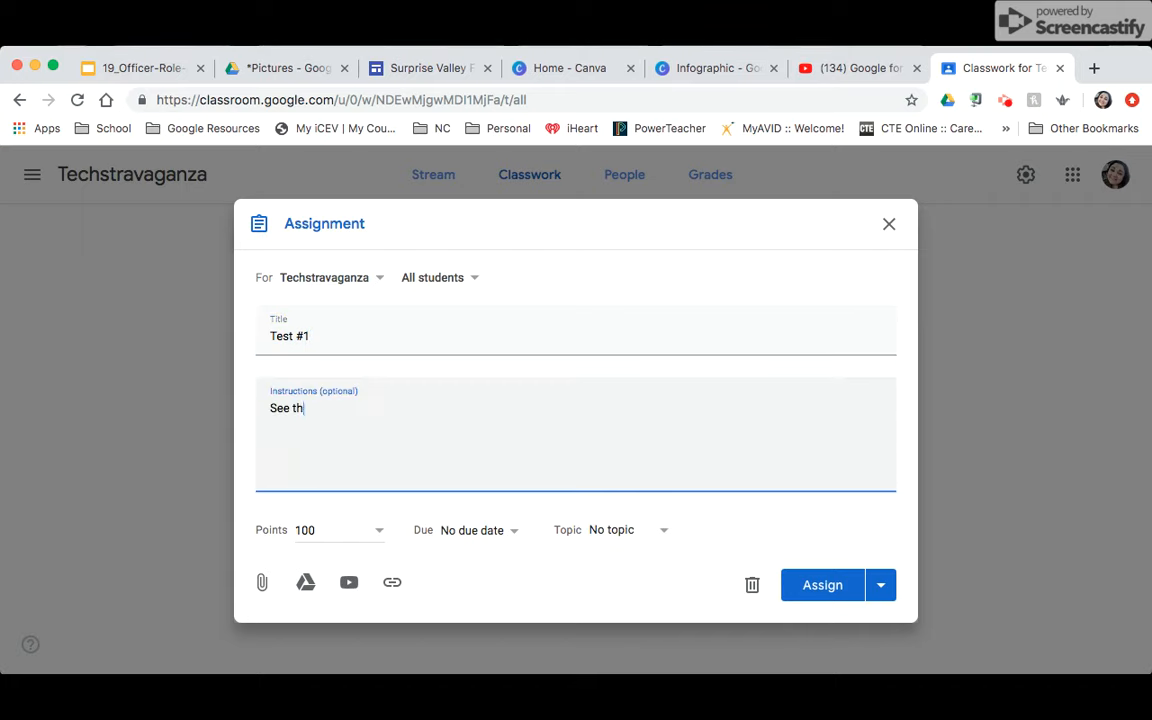
type("e attached google d")
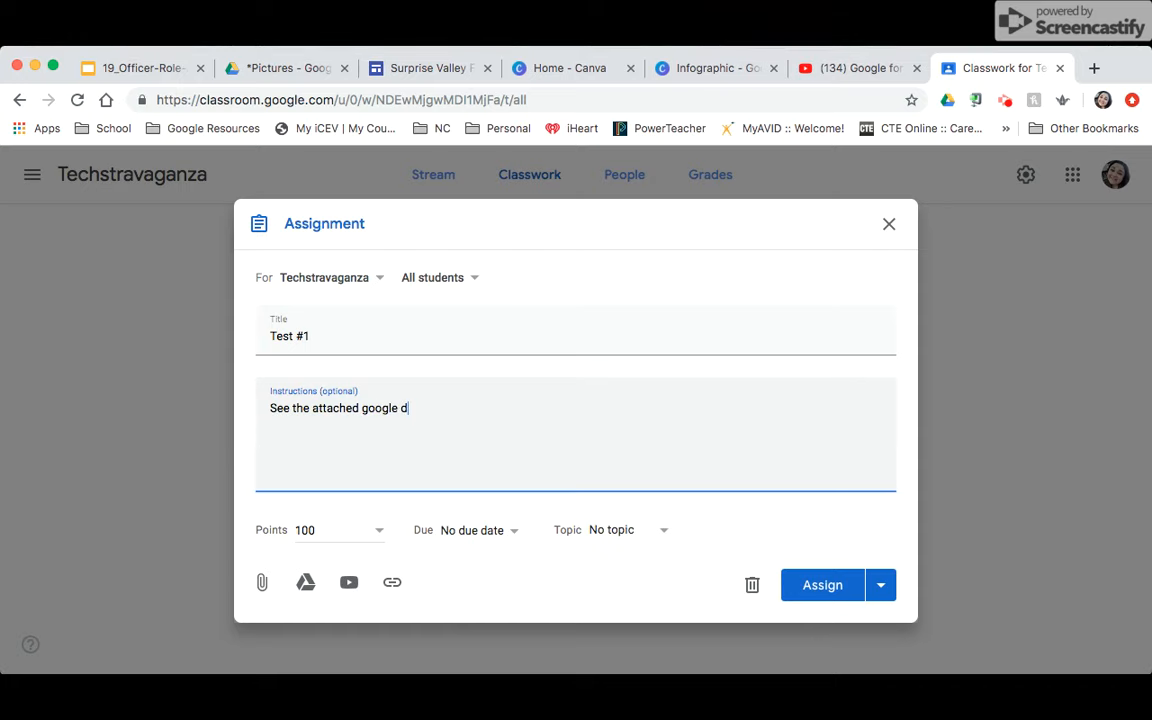
type("oc for further directions.")
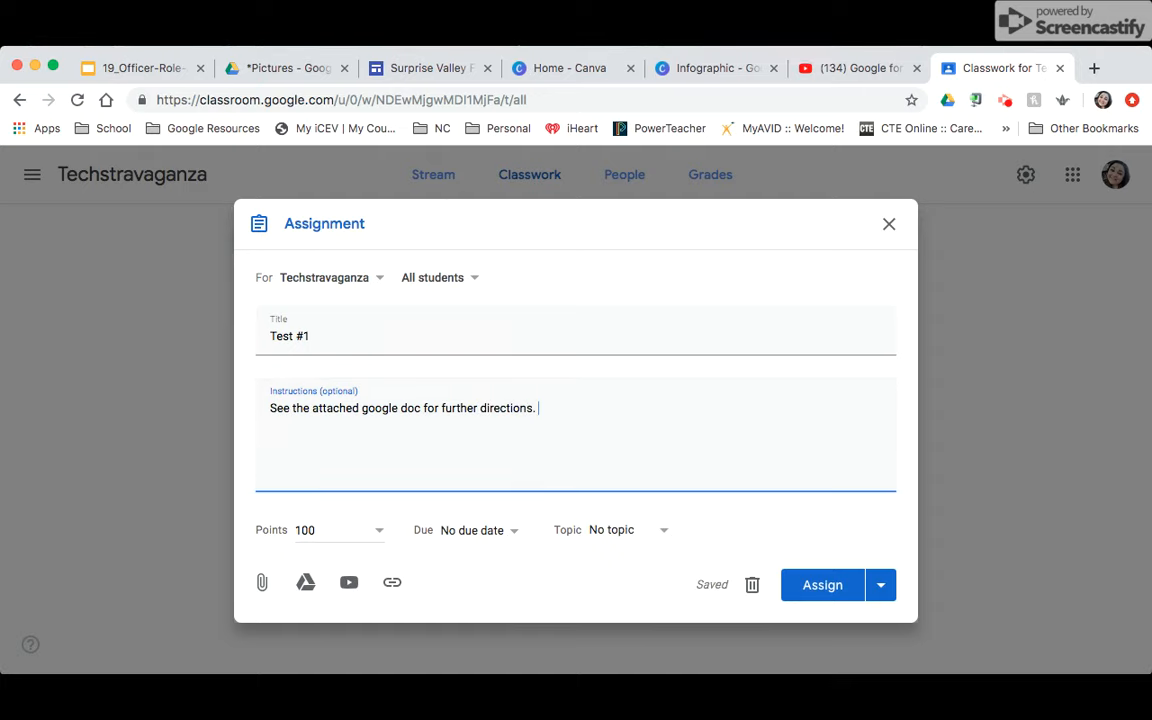
Set the assignment's point value to 50.
left_click(379, 530)
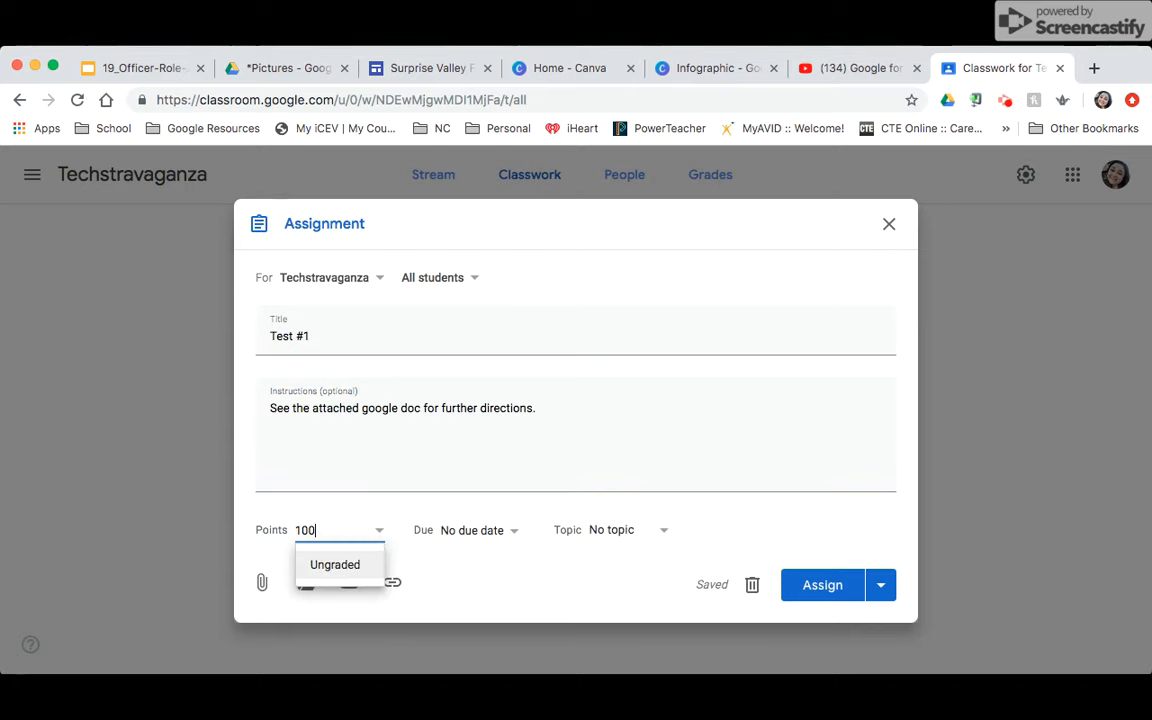
left_click(314, 527)
type("50")
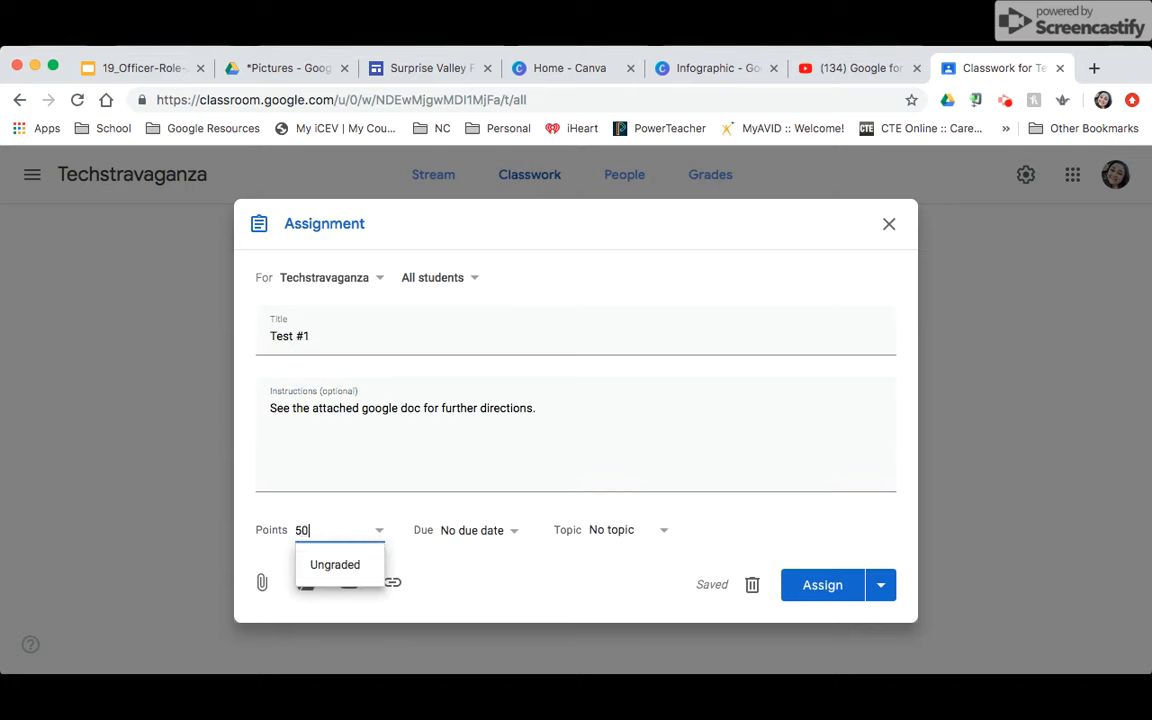
Set the assignment's due date to Sep 1, 2019 with a due time of 11:59 PM.
left_click(480, 531)
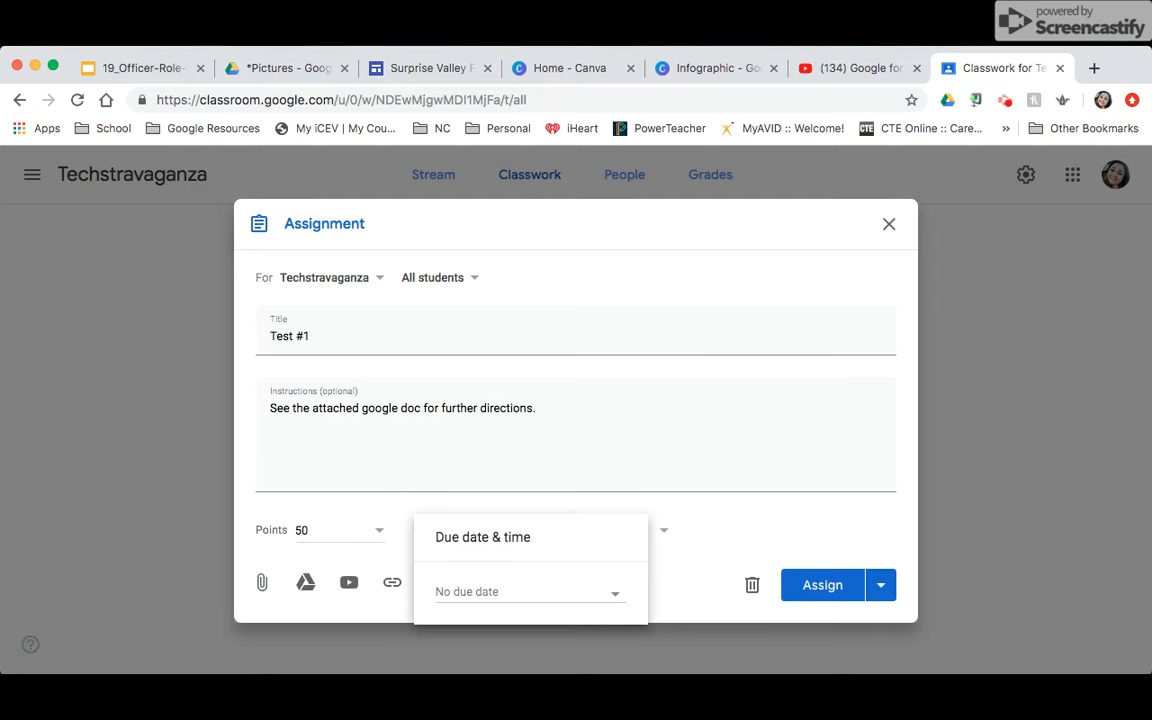
left_click(593, 595)
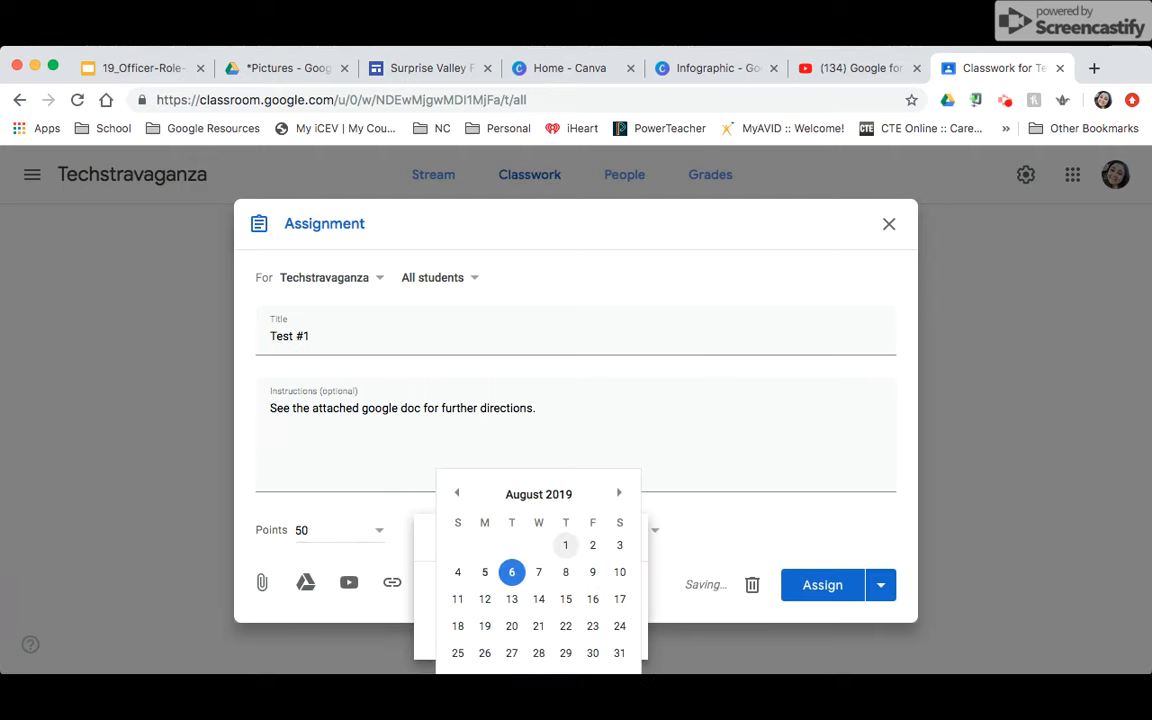
left_click(619, 492)
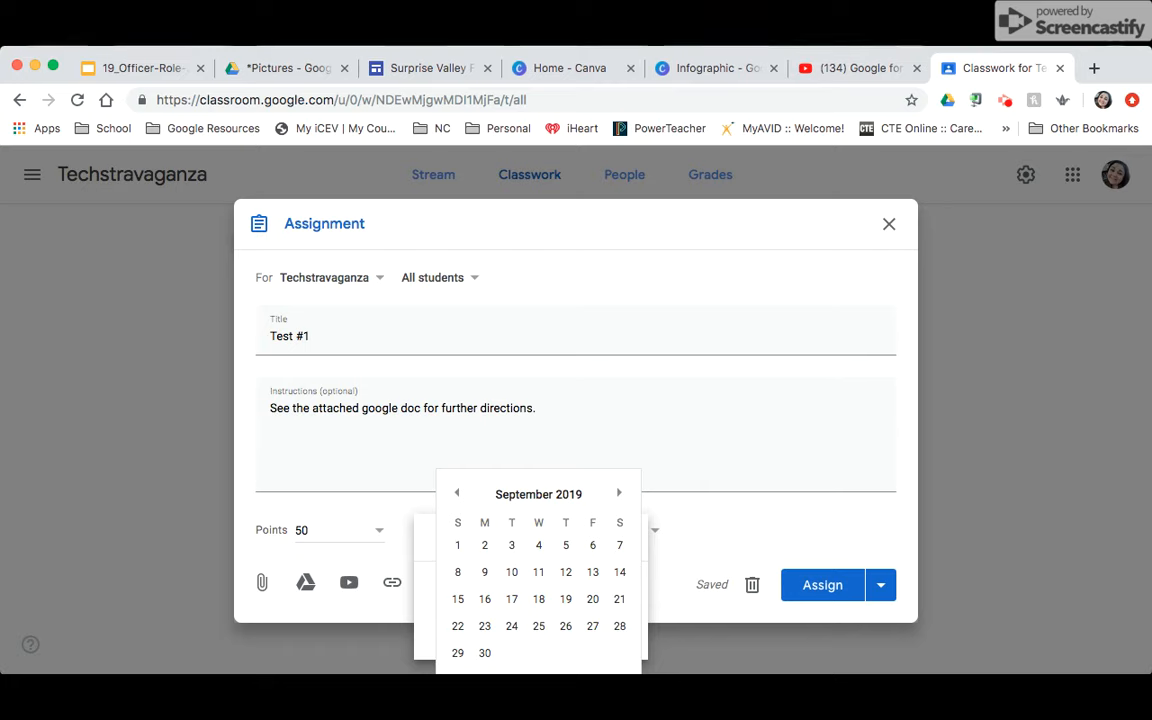
left_click(457, 544)
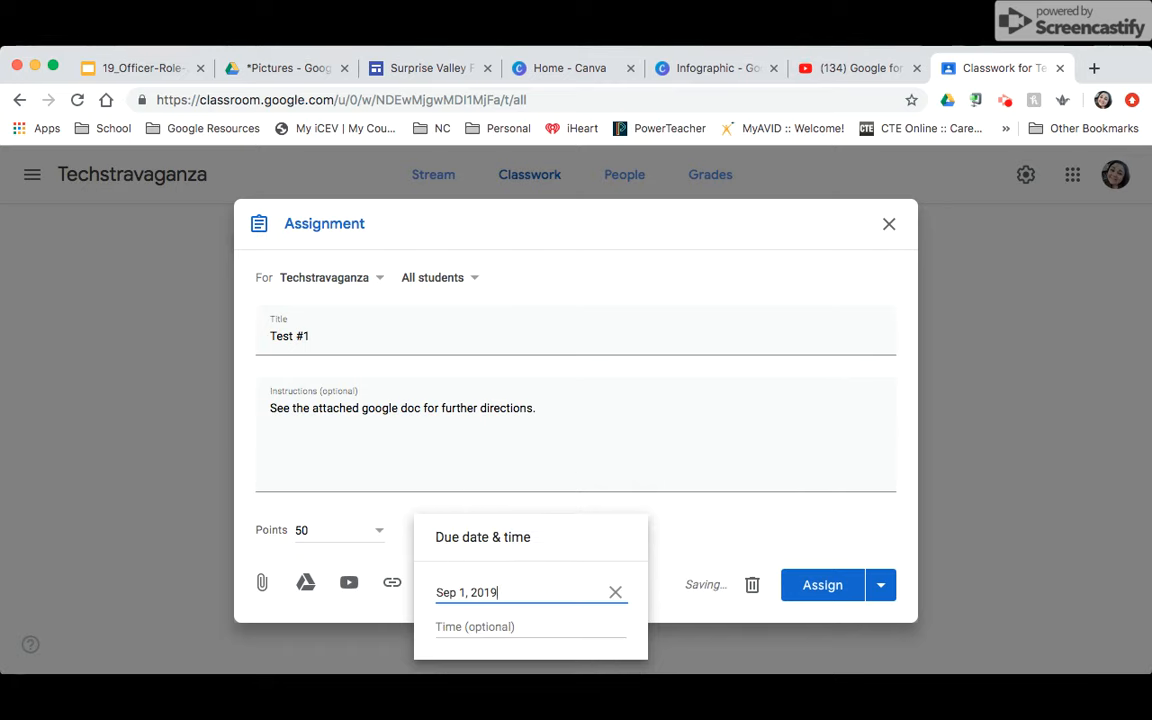
left_click(532, 625)
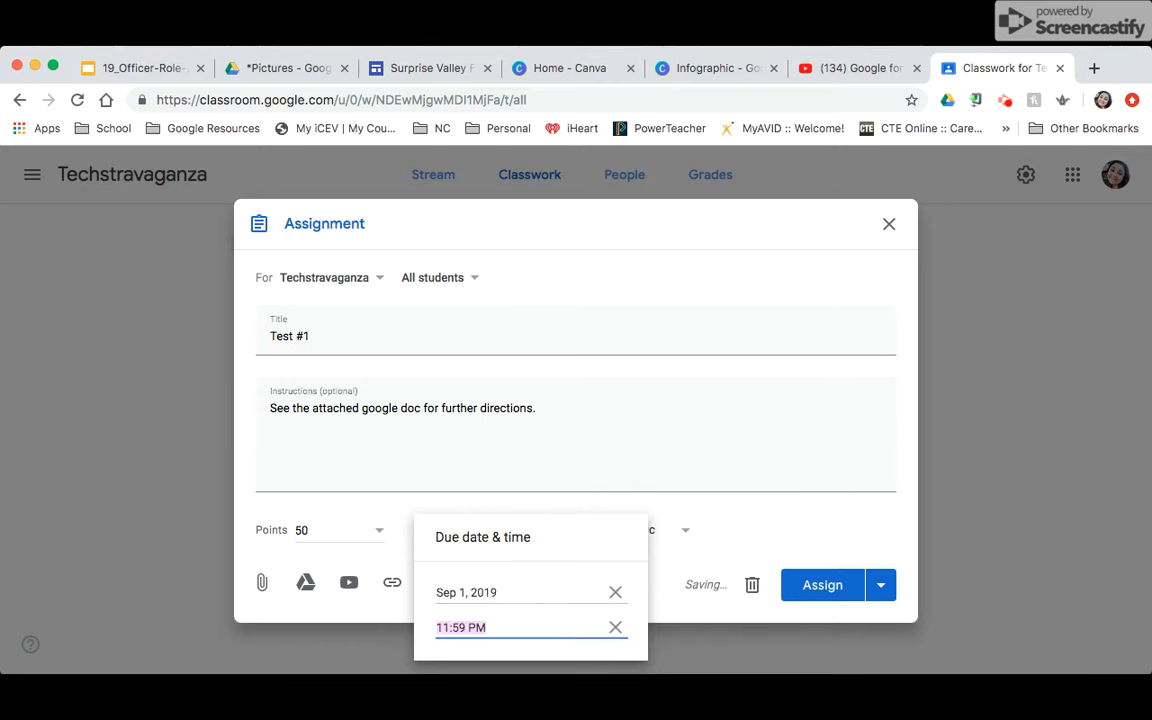
Create a new topic named "Week 1" for the assignment.
left_click(684, 530)
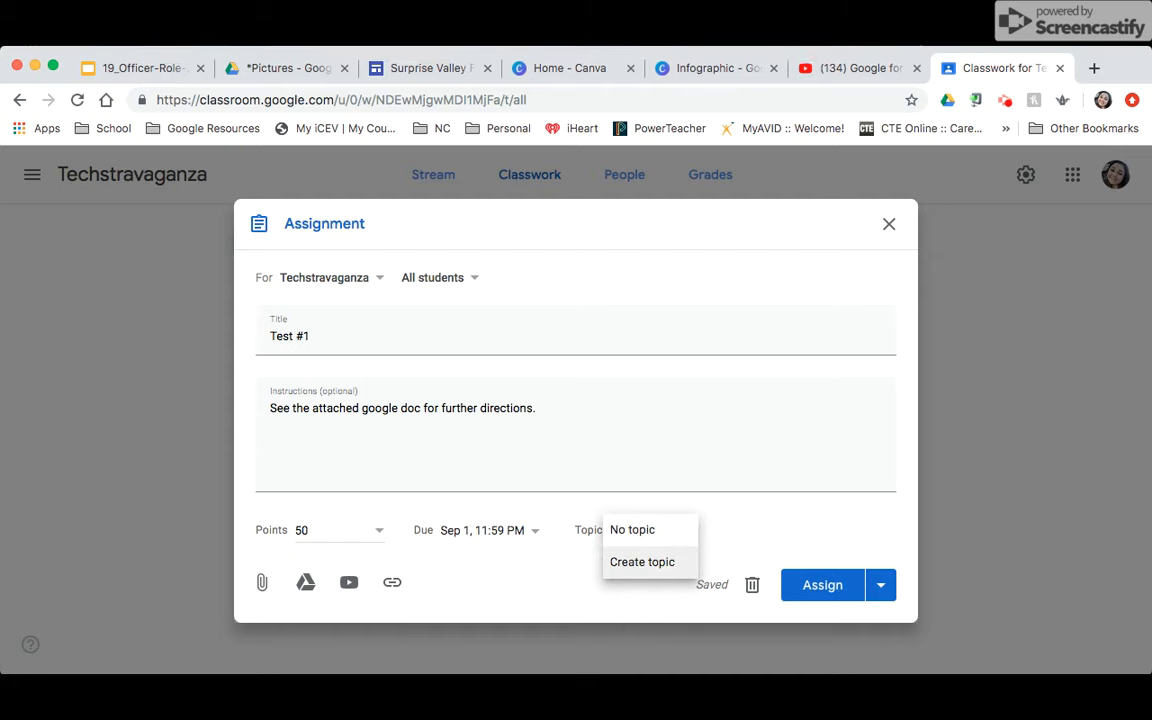
left_click(642, 562)
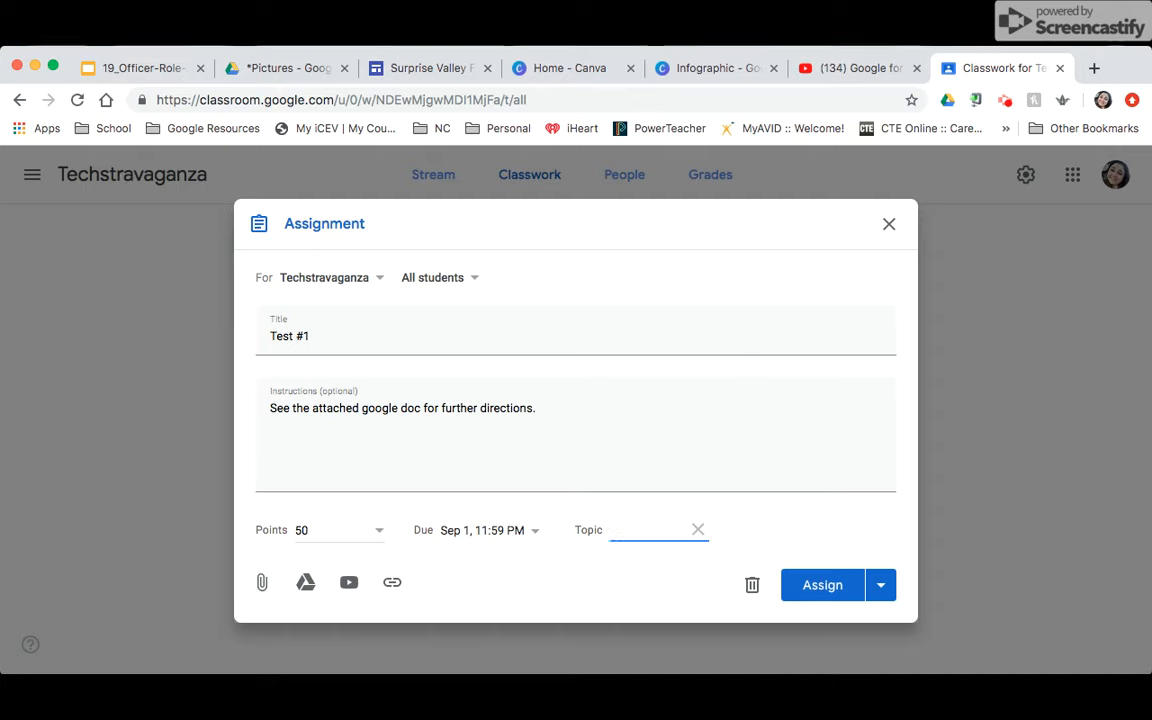
type("Week 1")
Attach the "Leadership Kit" Google Doc from the recent Google Drive files to the assignment.
left_click(306, 582)
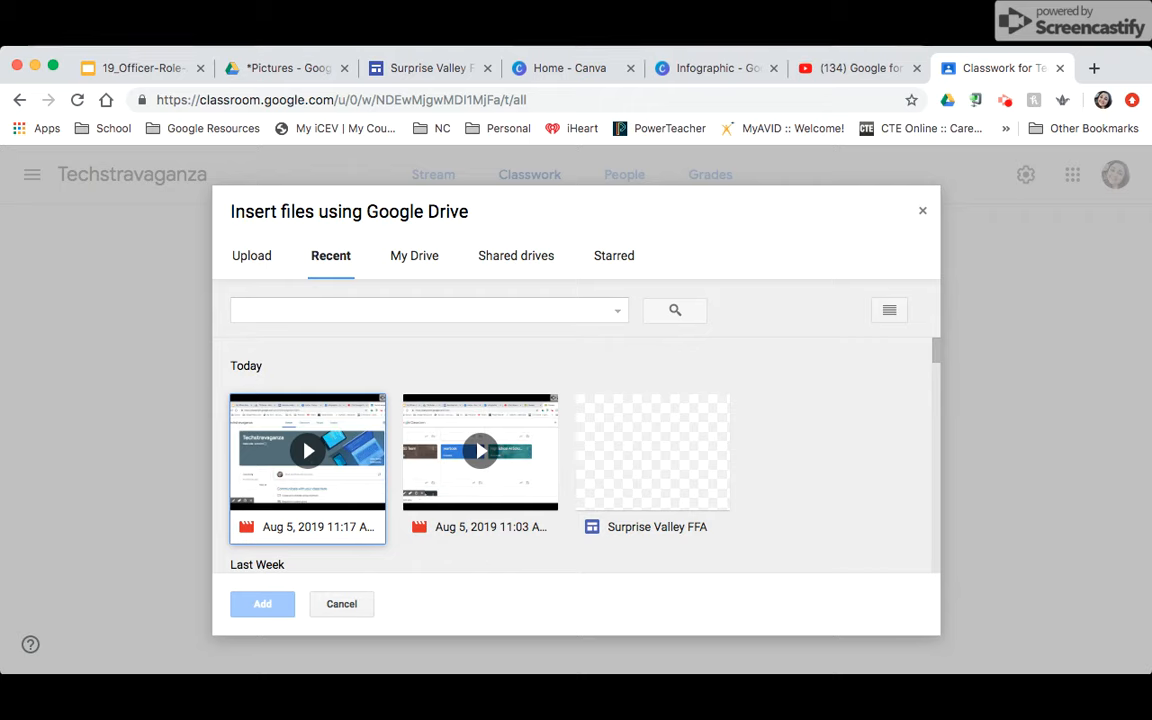
scroll(575, 450, "down", 3)
scroll(575, 450, "down", 3)
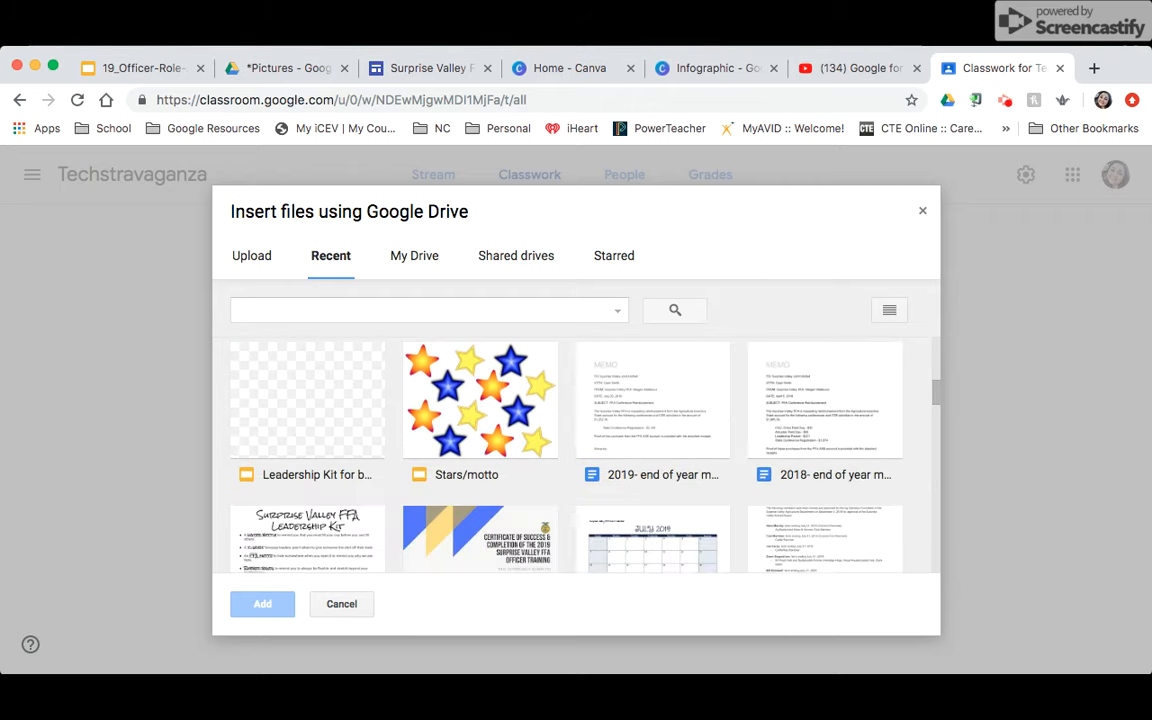
scroll(566, 450, "down", 3)
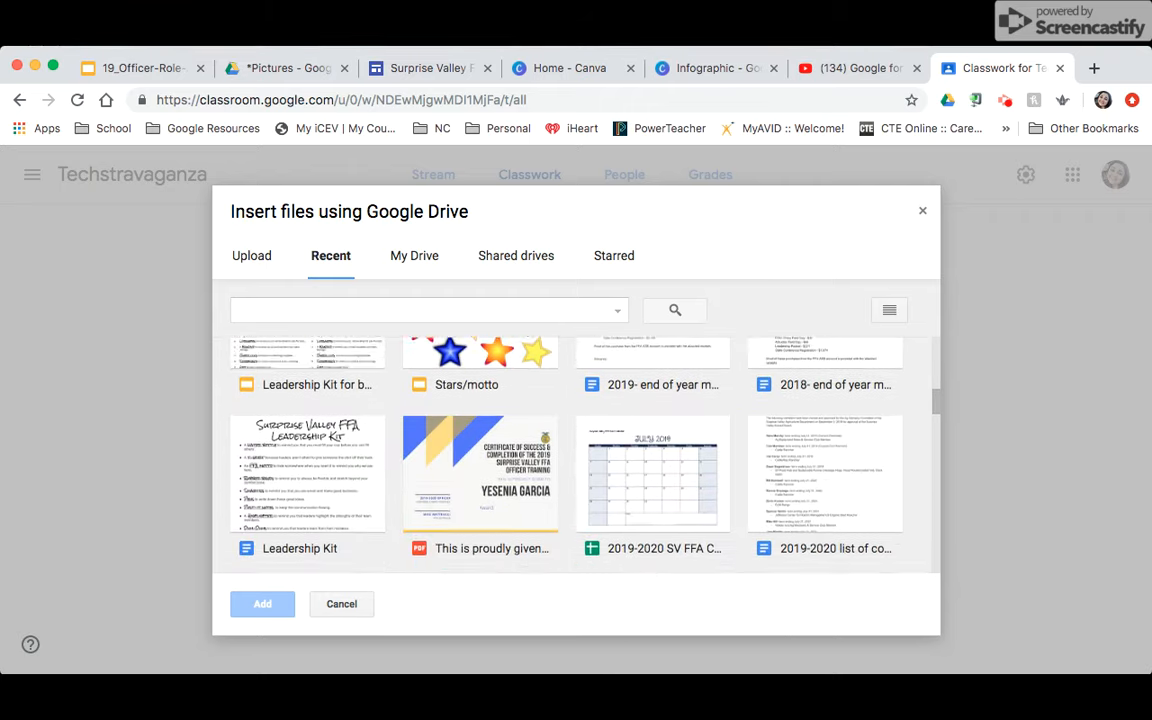
left_click(307, 440)
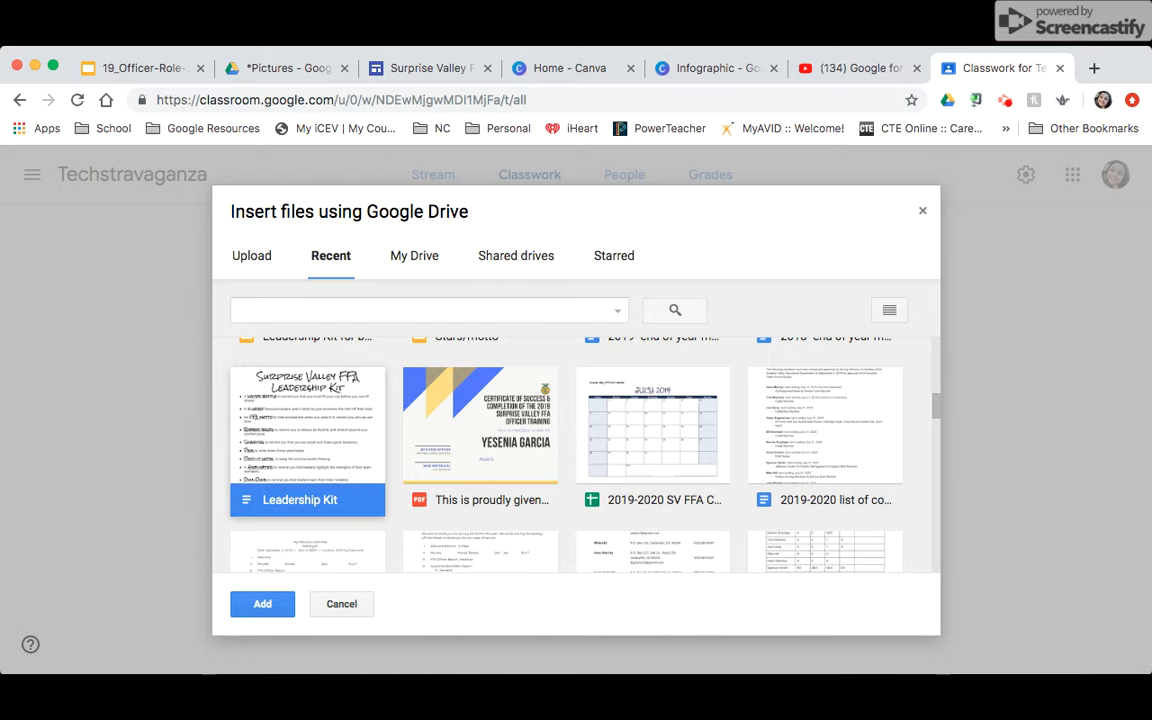
left_click(262, 603)
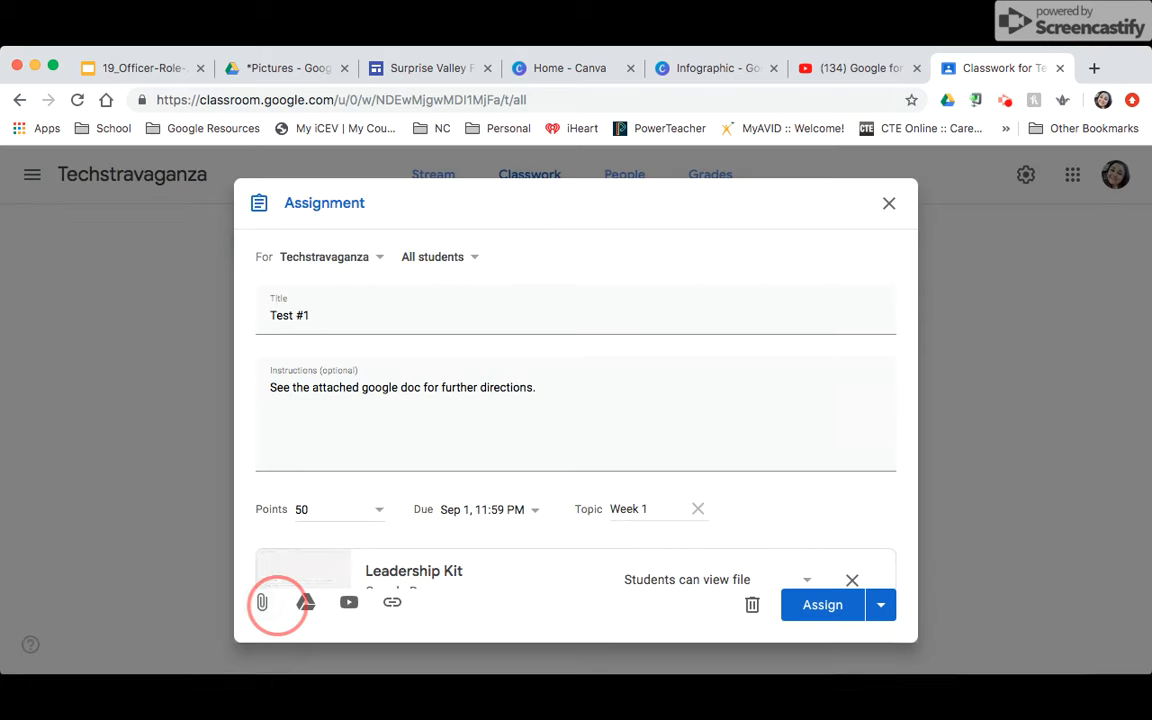
Set the sharing option of the attached Leadership Kit document to "Students can view file".
scroll(851, 483, "down", 1)
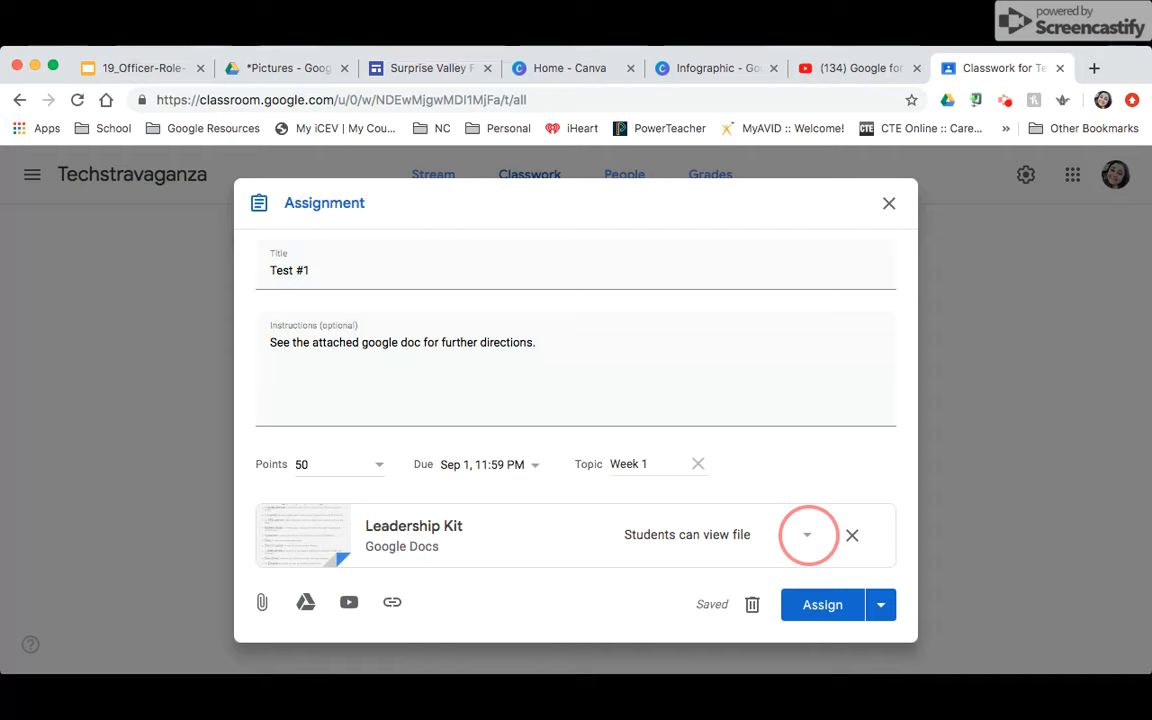
left_click(807, 534)
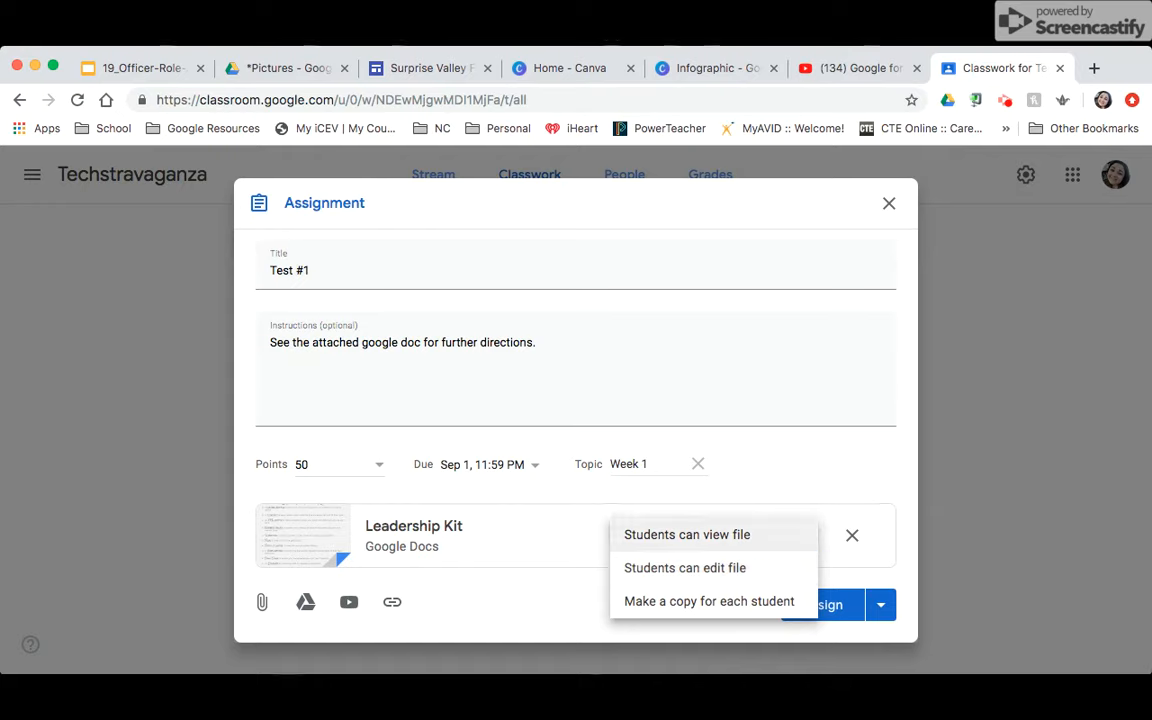
left_click(687, 535)
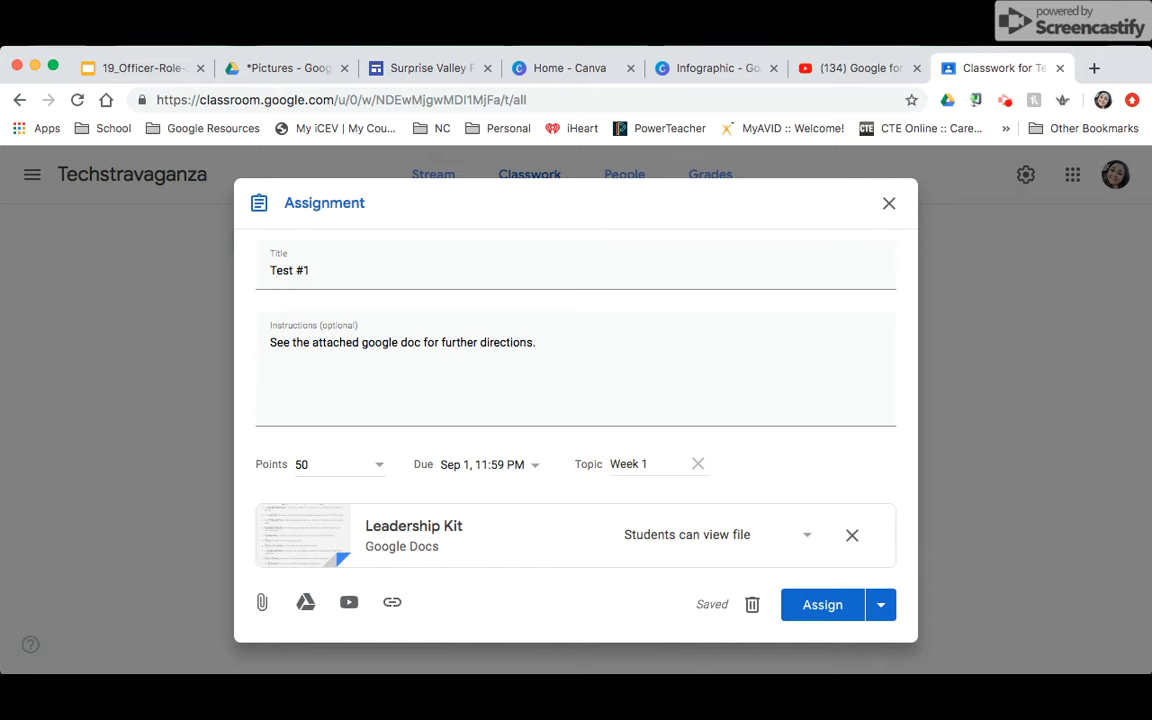
Schedule the Test #1 assignment for Aug 6, 2019 at 8:00 AM.
left_click(880, 604)
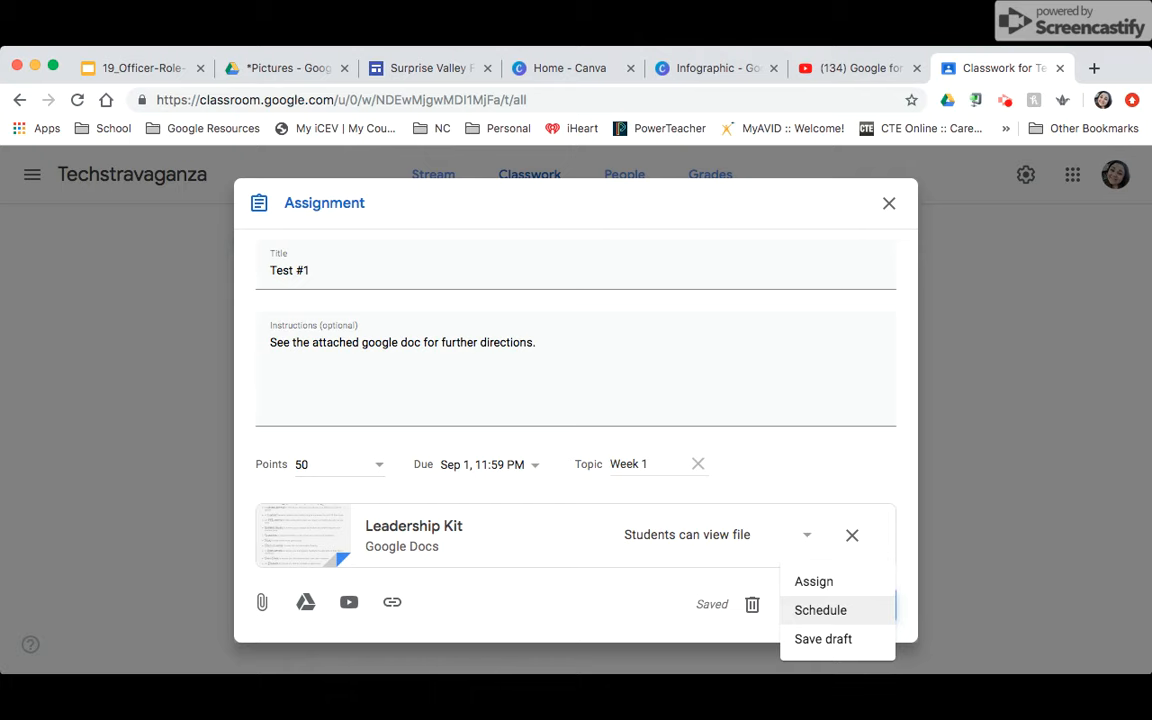
left_click(866, 608)
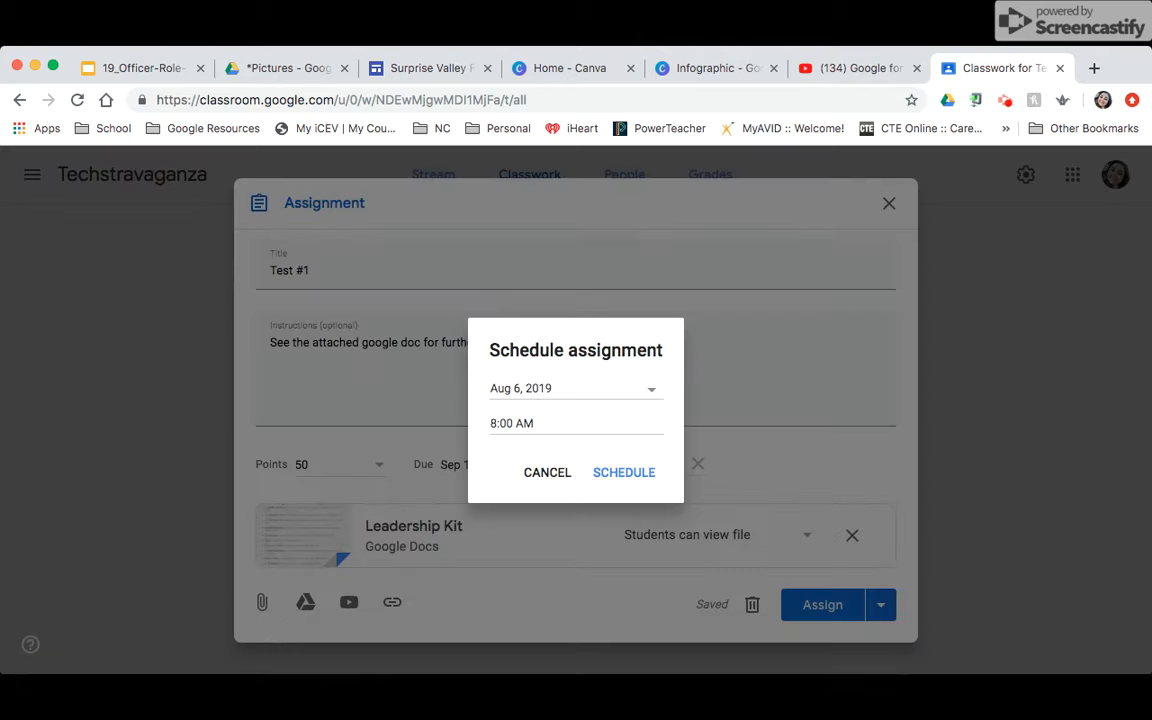
left_click(651, 388)
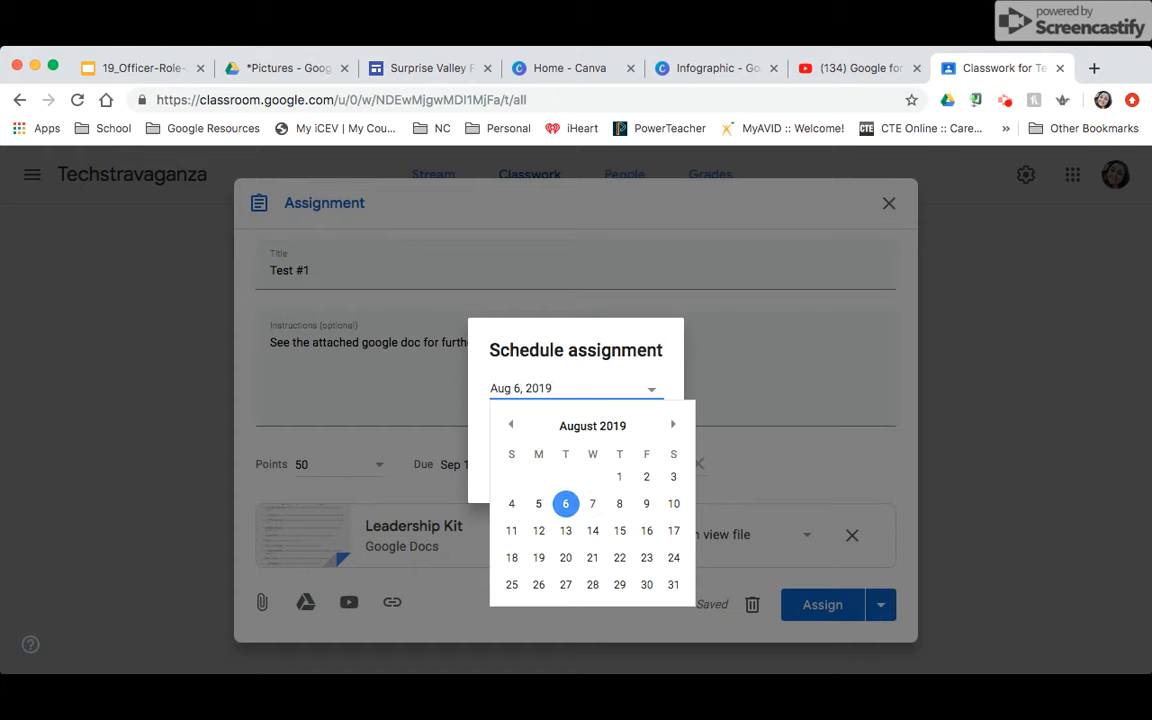
left_click(566, 504)
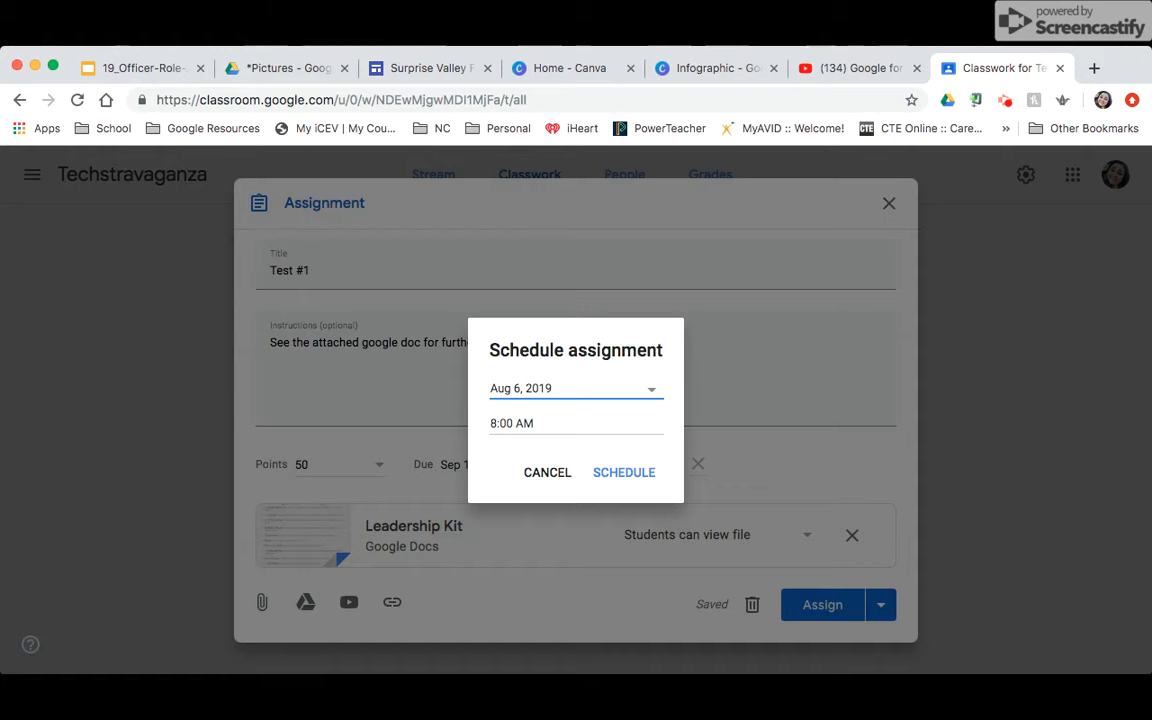
left_click(624, 472)
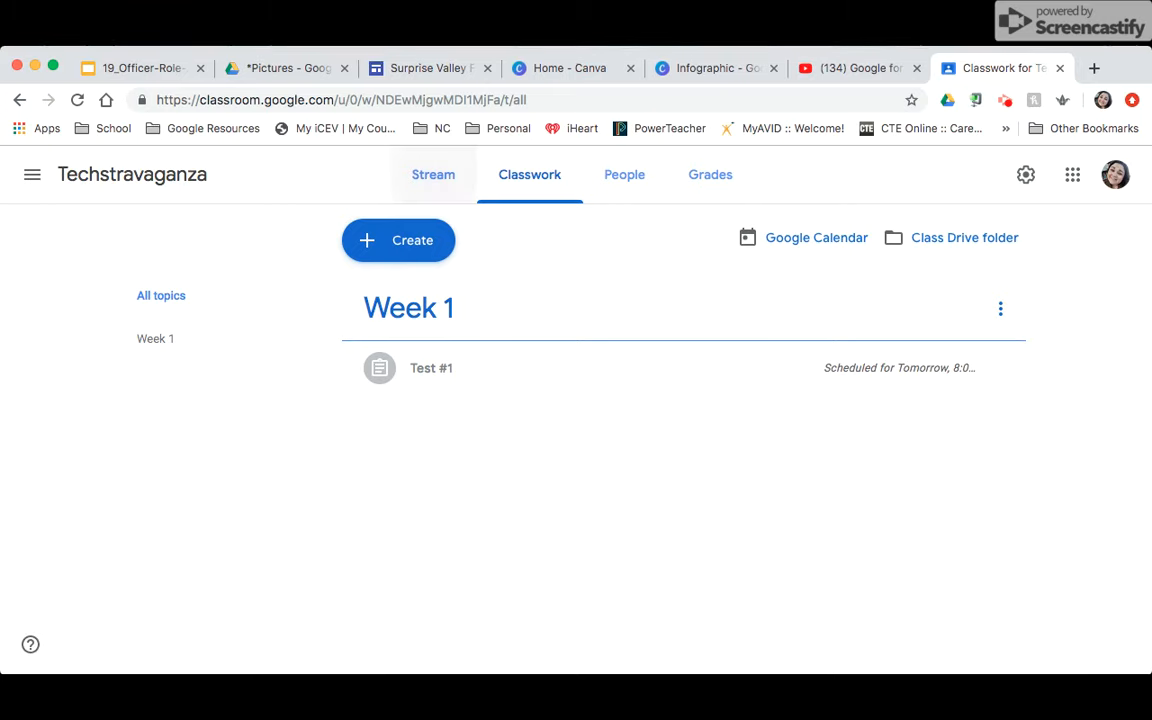
Check the Techstravaganza class stream for upcoming work and posts.
left_click(435, 178)
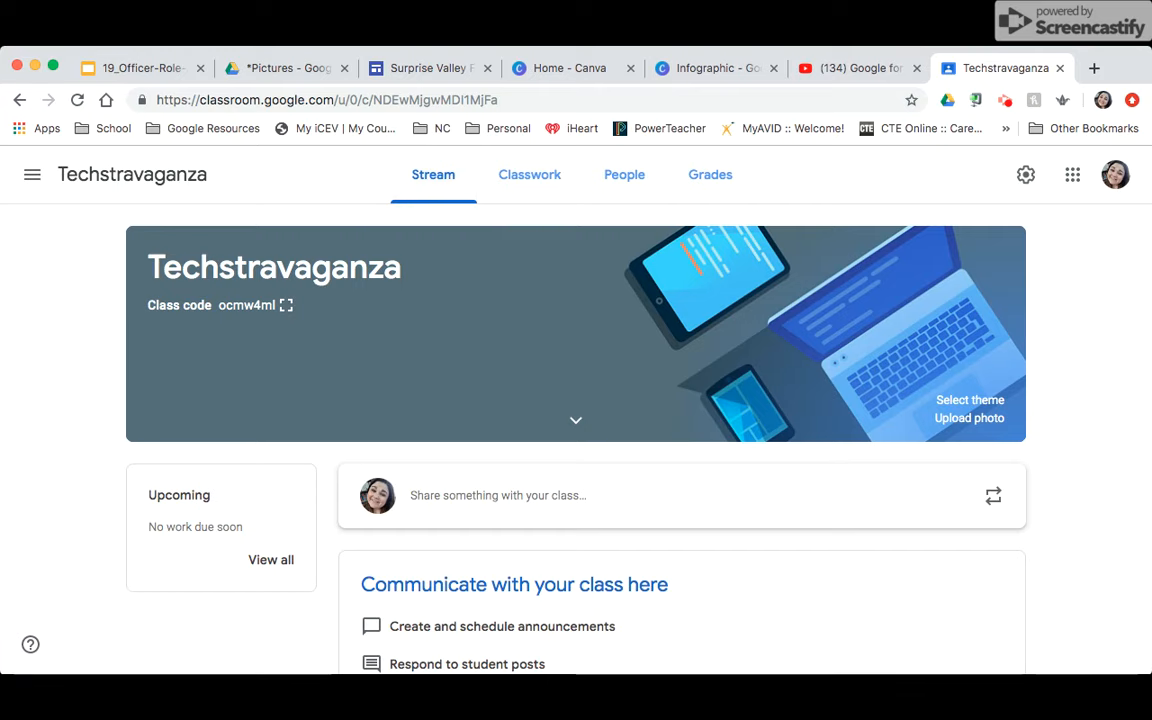
scroll(576, 420, "down", 2)
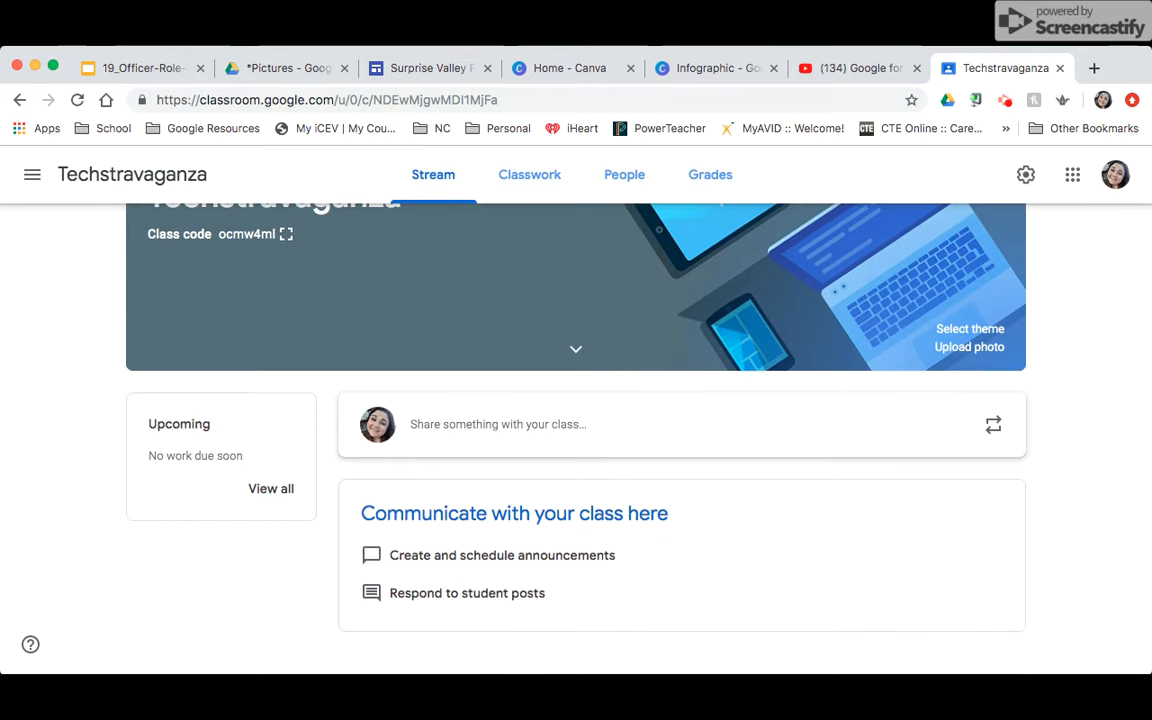
scroll(576, 420, "up", 2)
Create a new classwork material for the Techstravaganza class with the title "Tech One-Pager".
left_click(531, 176)
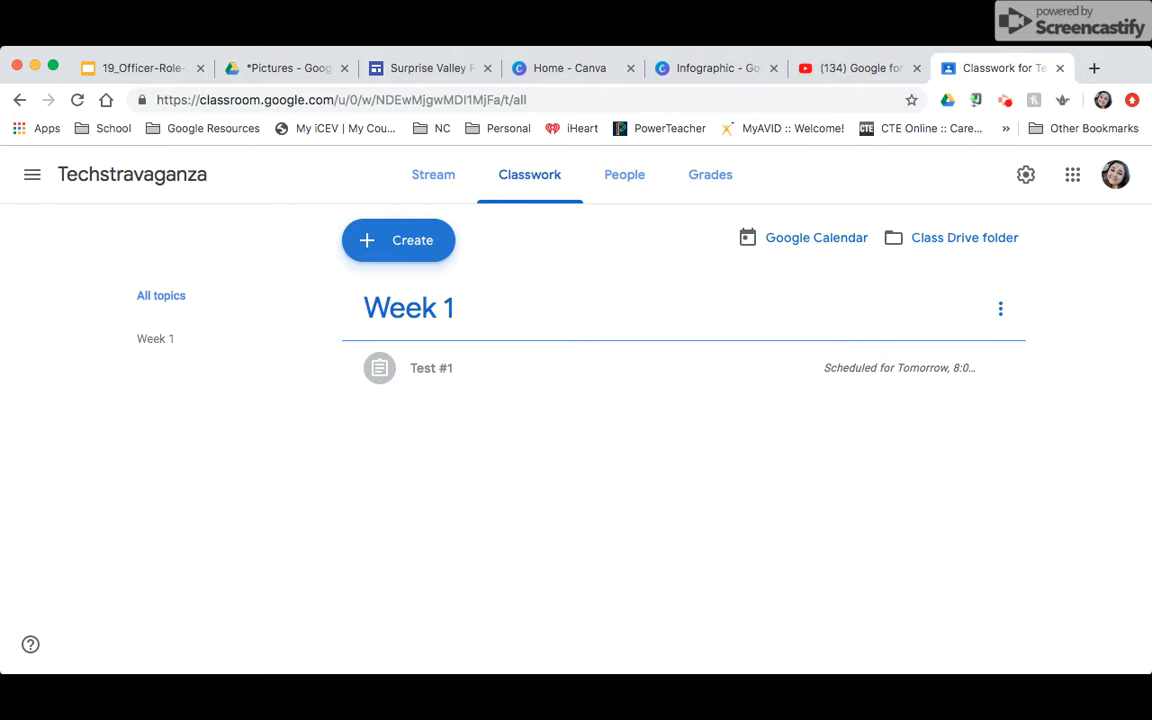
left_click(398, 240)
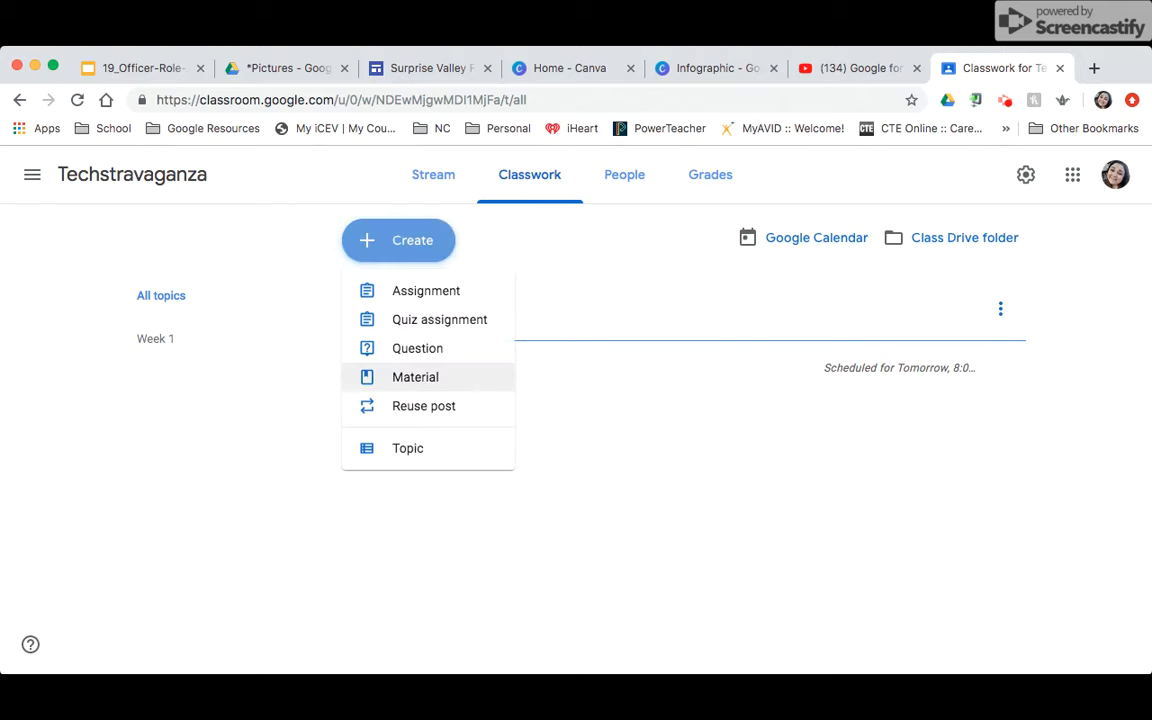
left_click(415, 377)
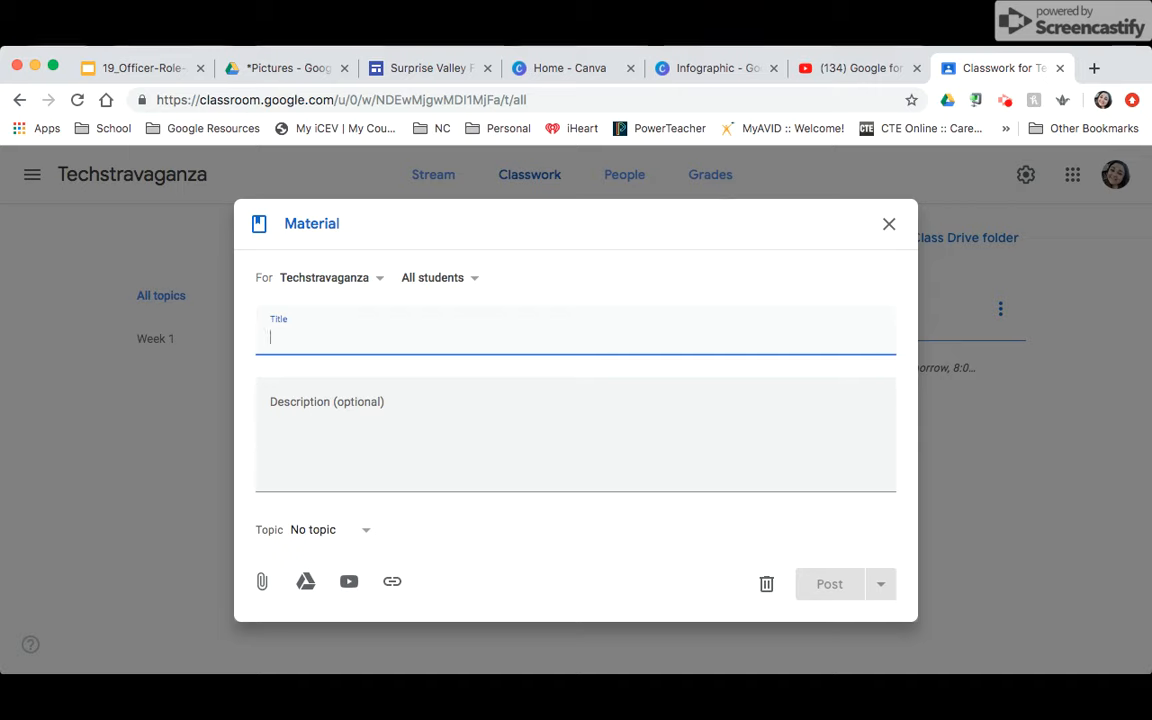
type("Tech One-Pager")
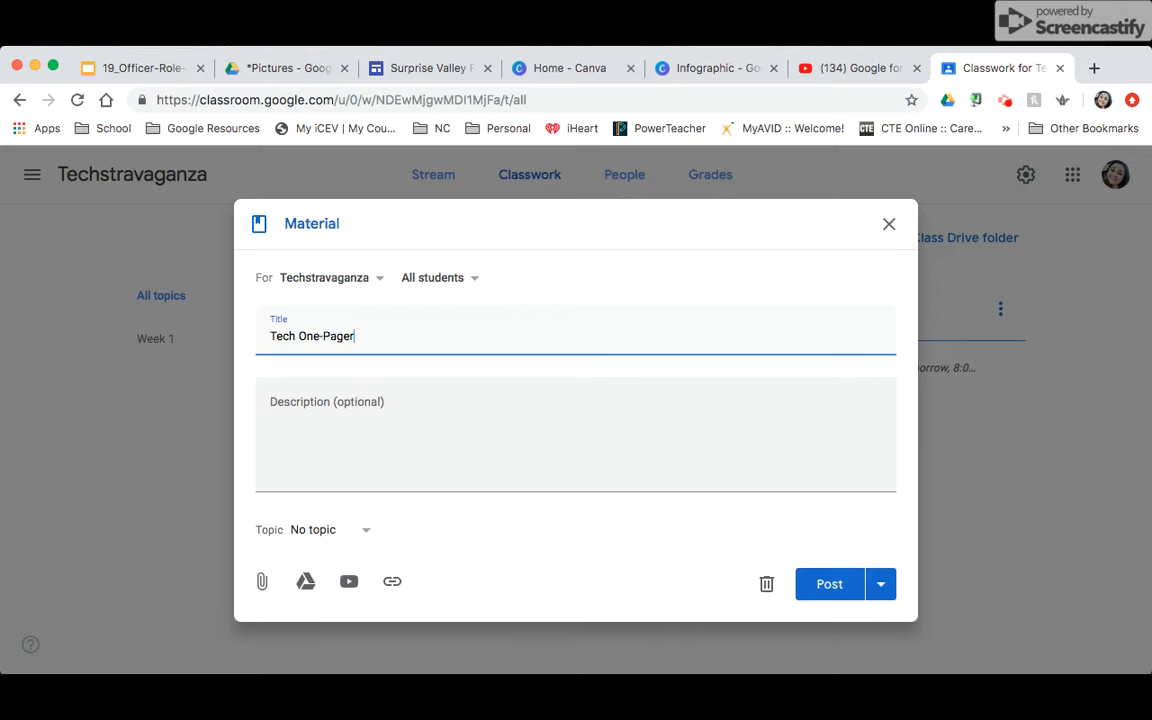
Enter the material's description "Using one page in your INB, include the following on how technology can be helpful in this class.".
key("Tab")
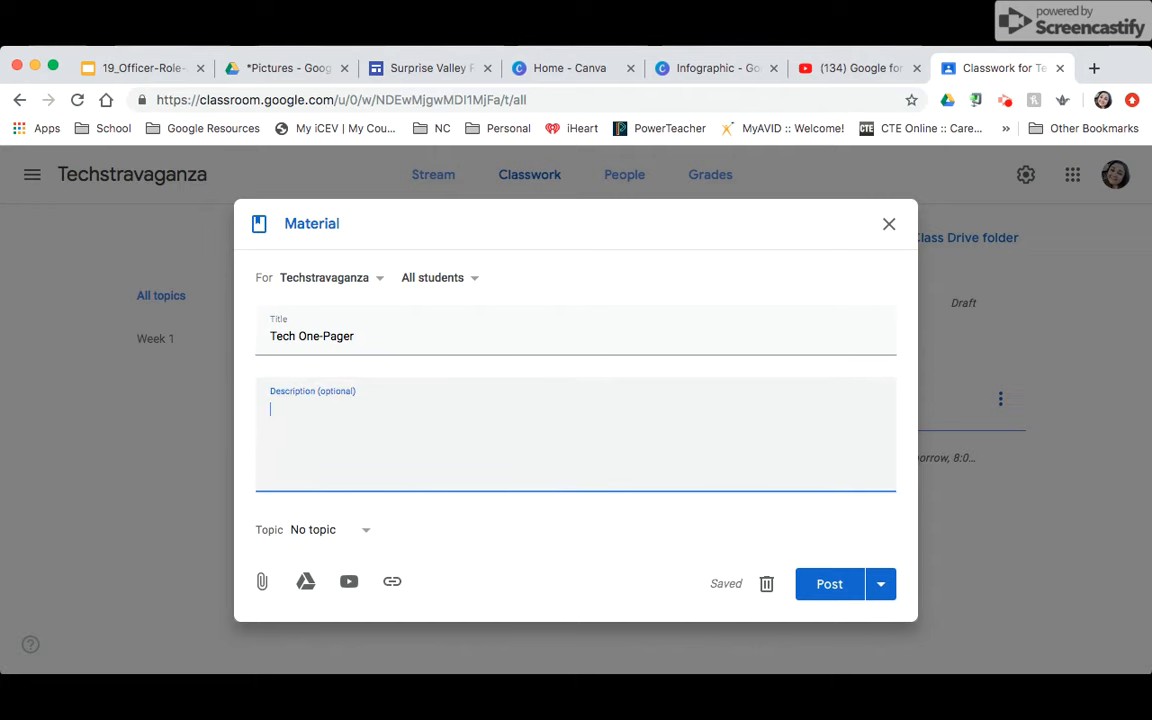
type("Using one")
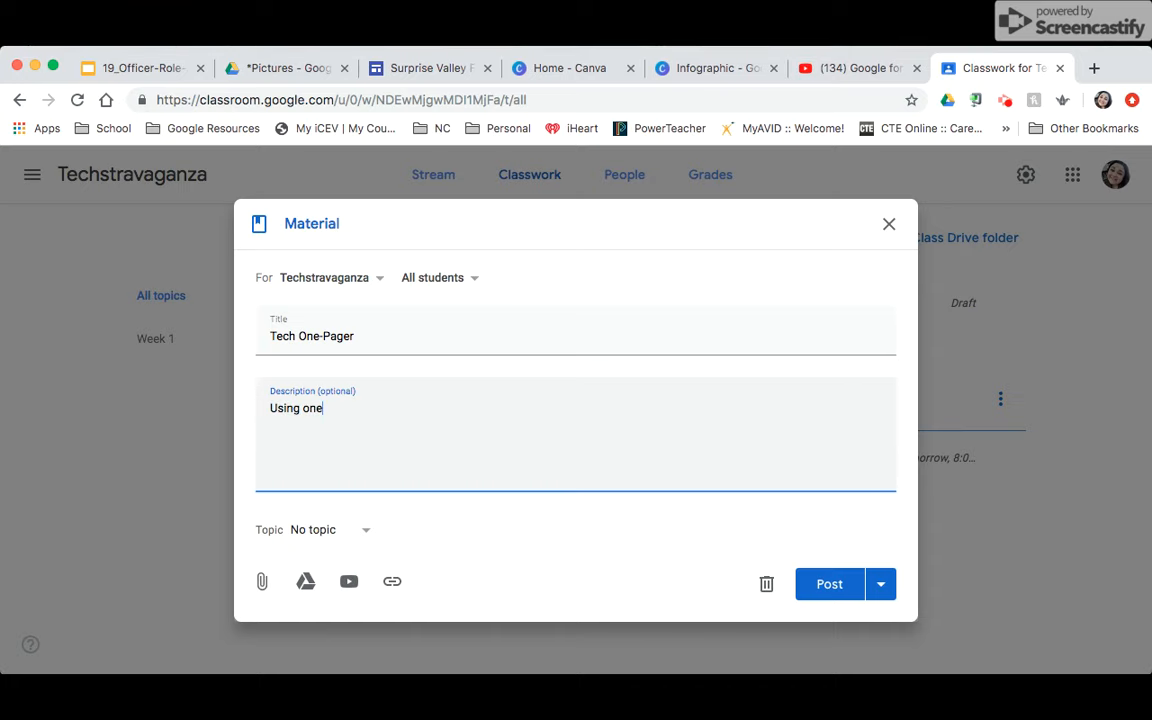
type(" page in your INB, include the follow")
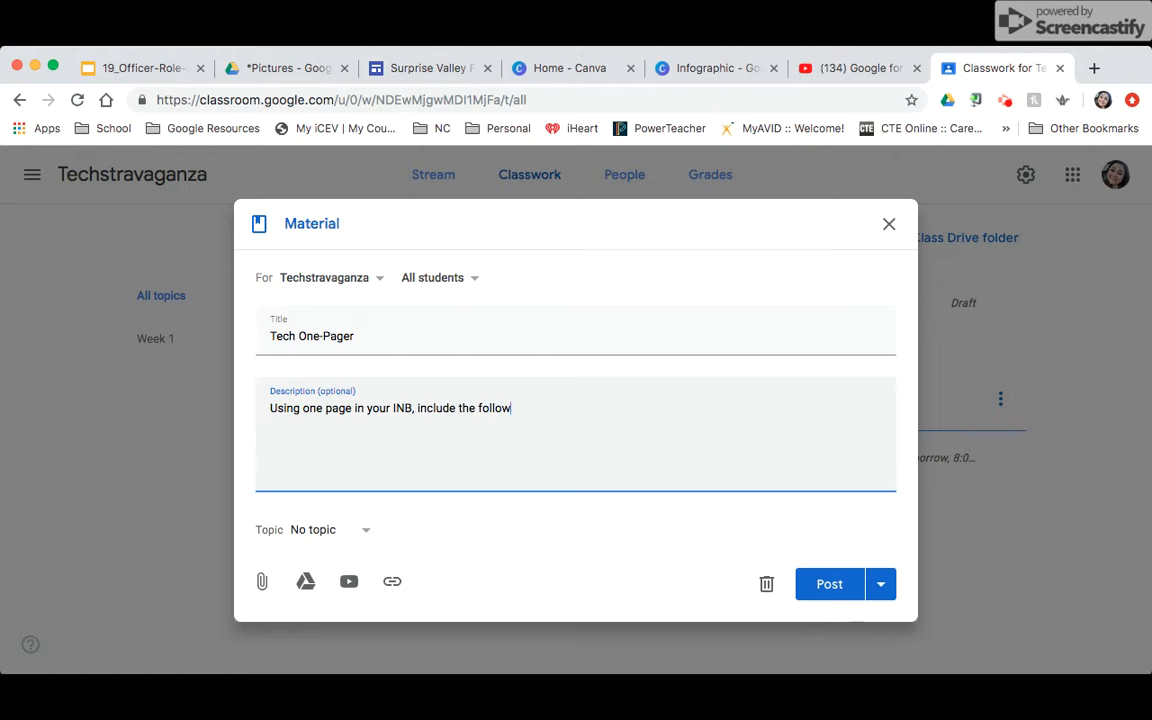
type("ing on how technology ca")
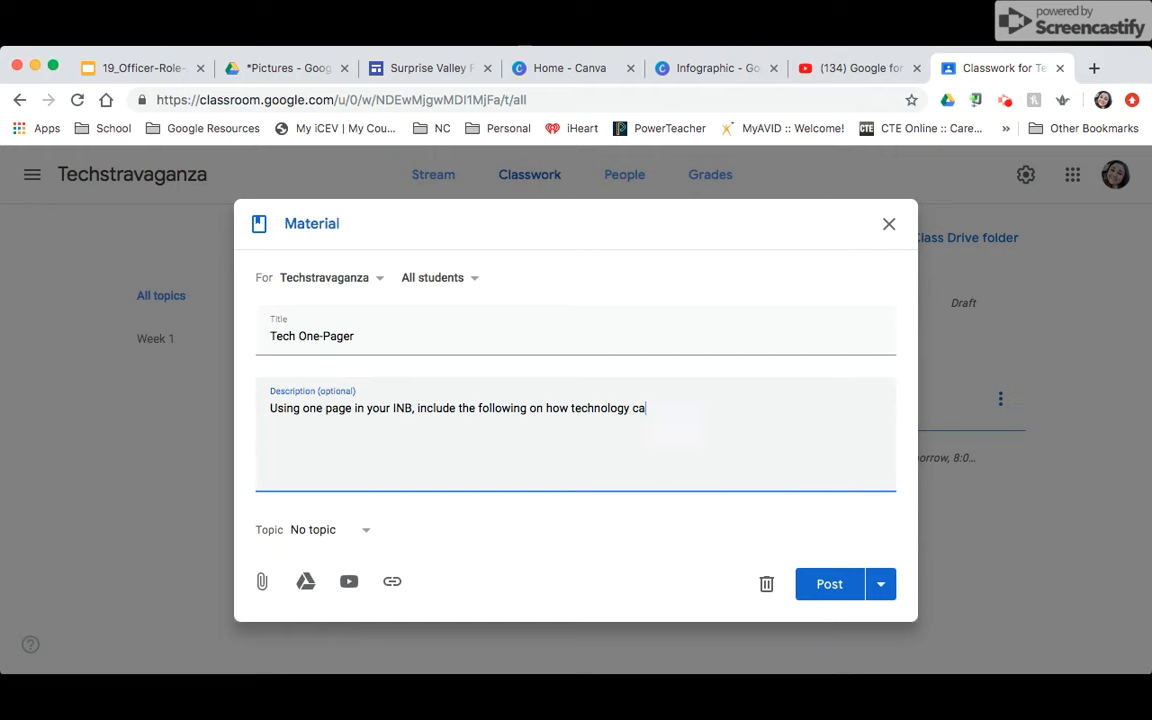
type("n be helpful in this class.")
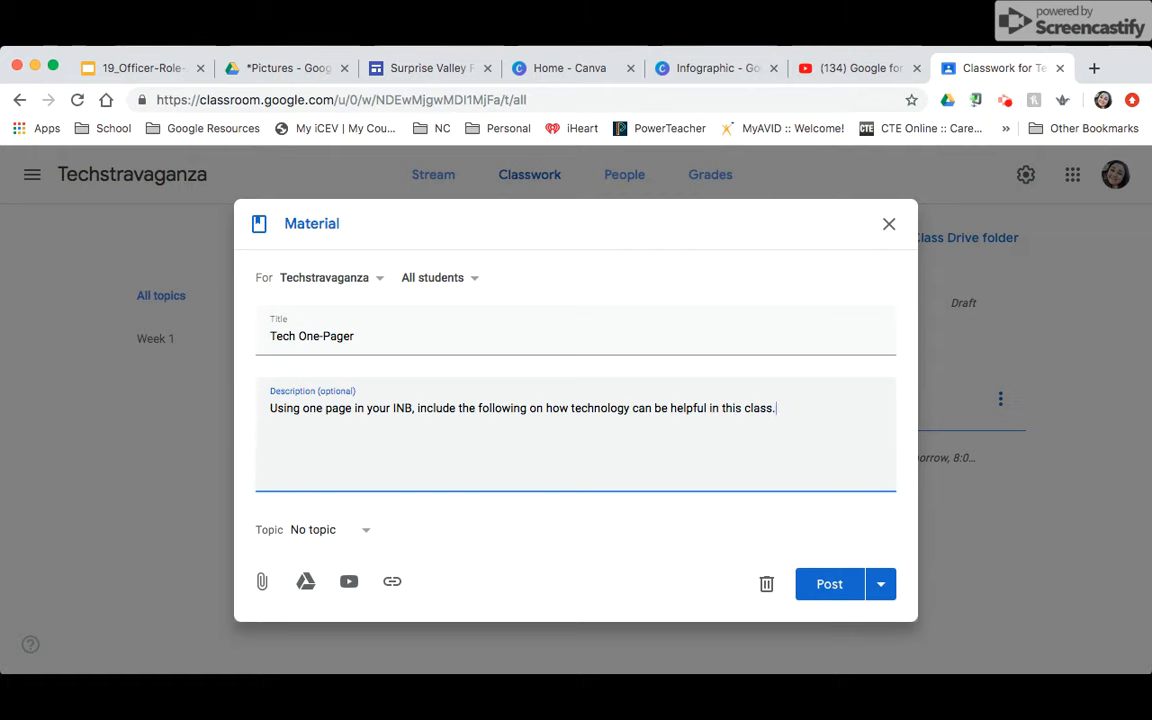
Add the list lines "- Title" and "- 5 vocab" below the sentence in the material's description.
key("Return")
type("- Tit")
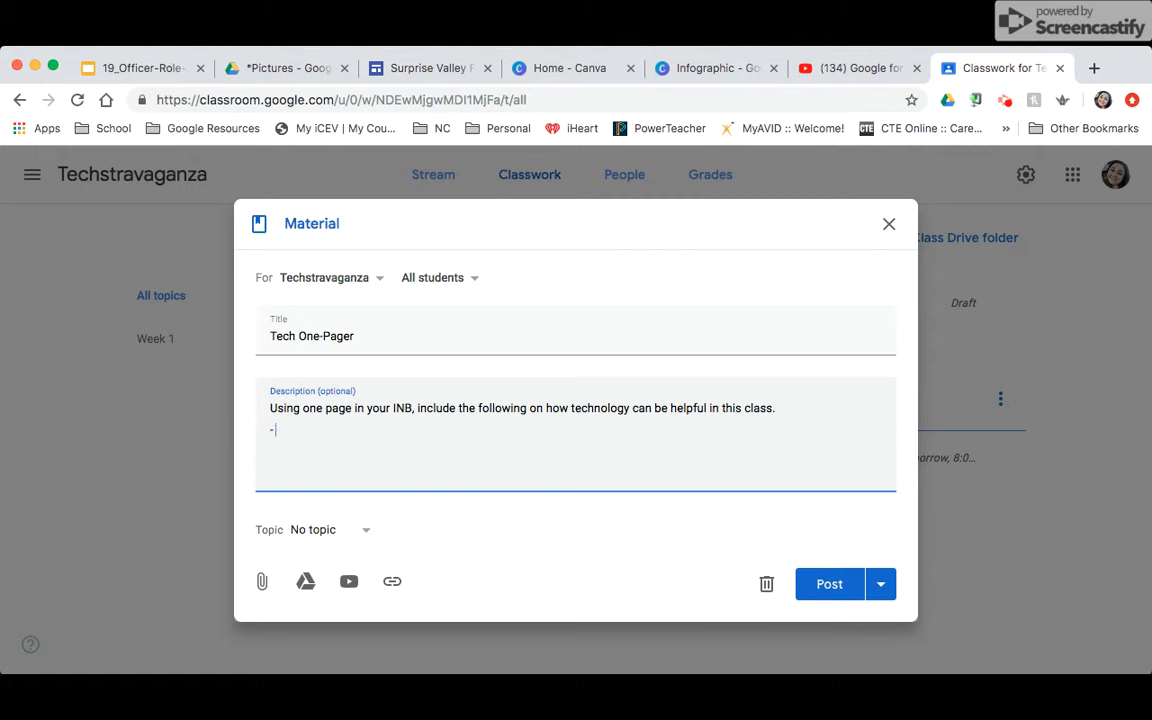
type("le")
key("Return")
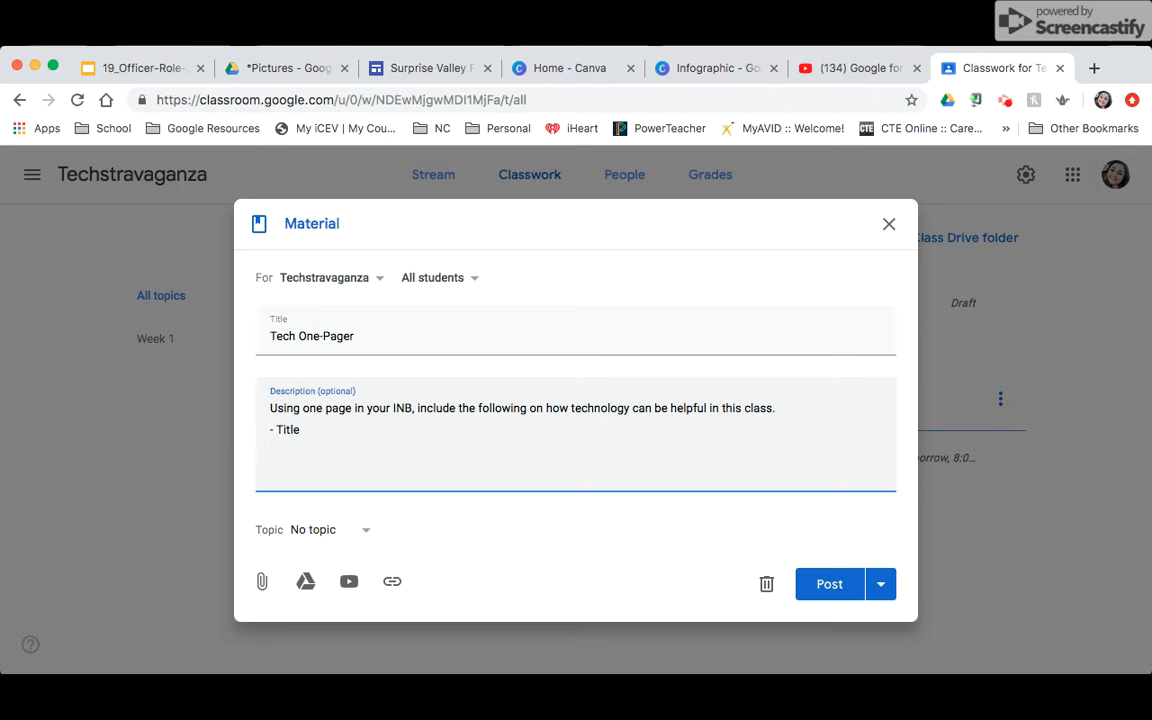
type("- 5 v")
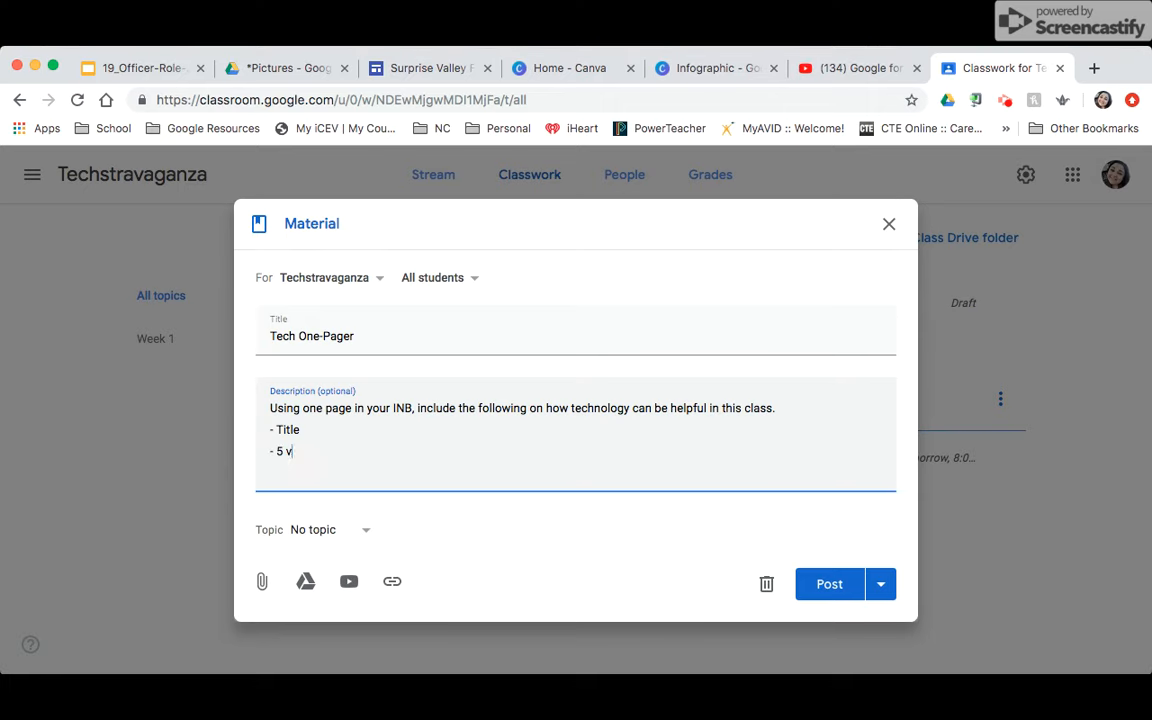
type("ocab -")
Continue the description list with the lines "- 2 questions w/answers" and "- 3 images".
type(" 2 qustion")
key("BackSpace")
key("BackSpace")
key("BackSpace")
key("BackSpace")
key("BackSpace")
type("ues")
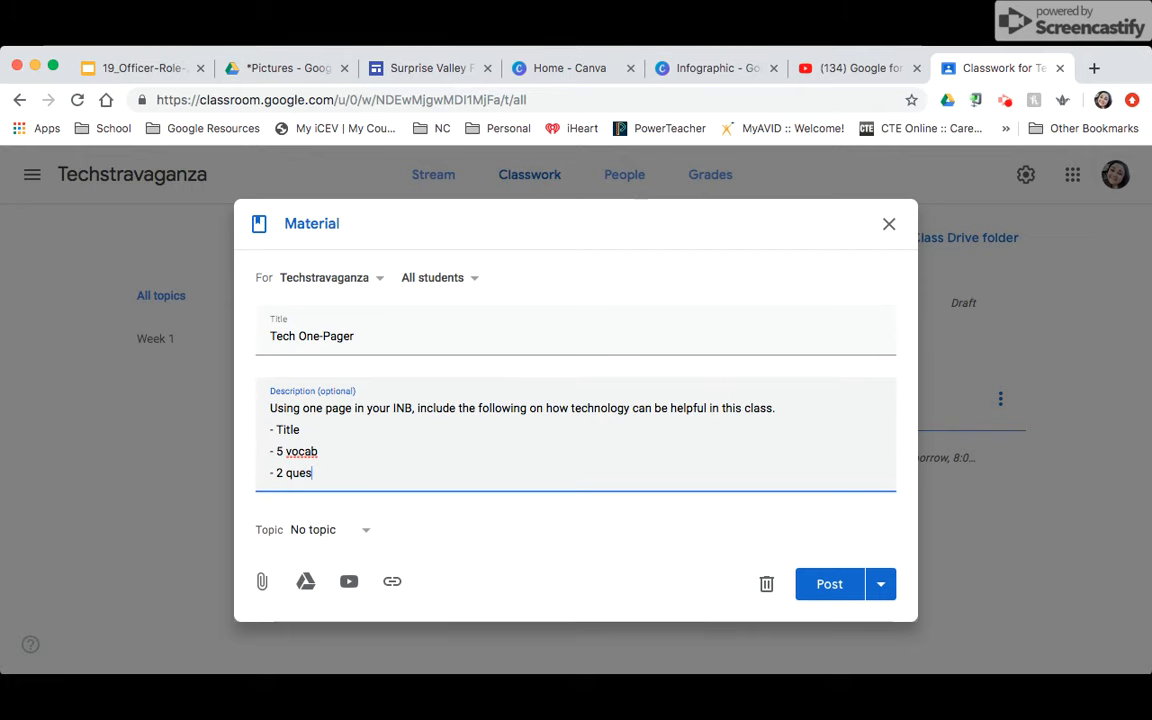
type("tions w/a")
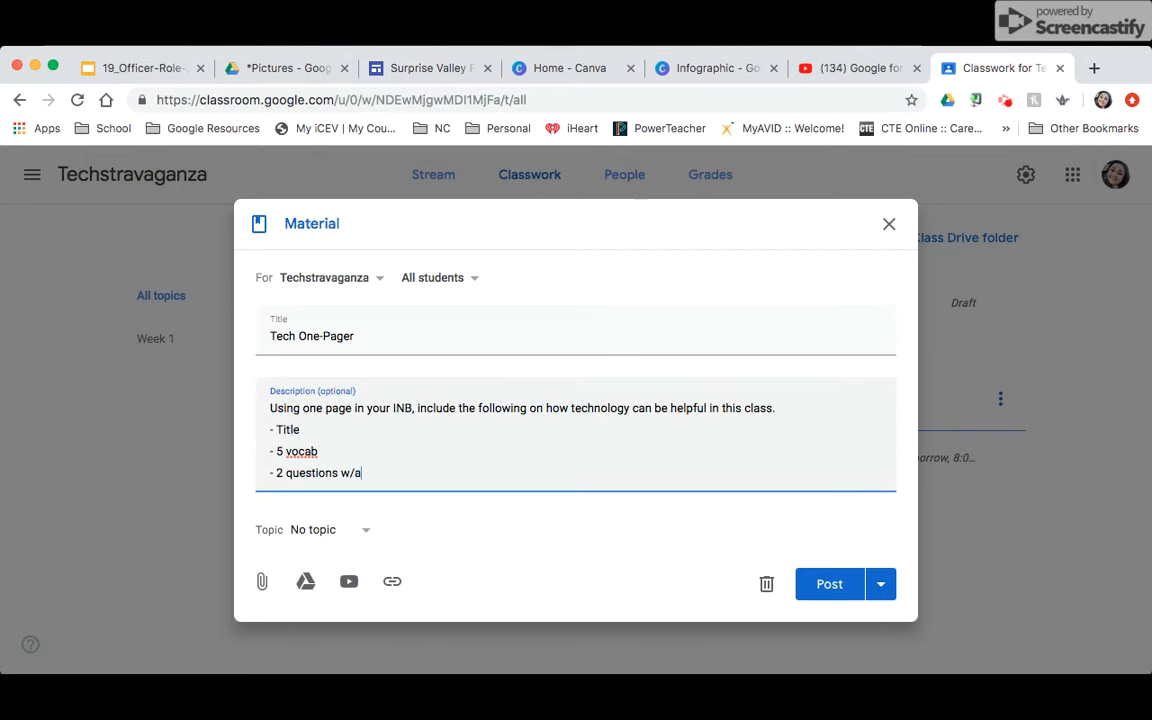
type("nswers")
key("Return")
type("-")
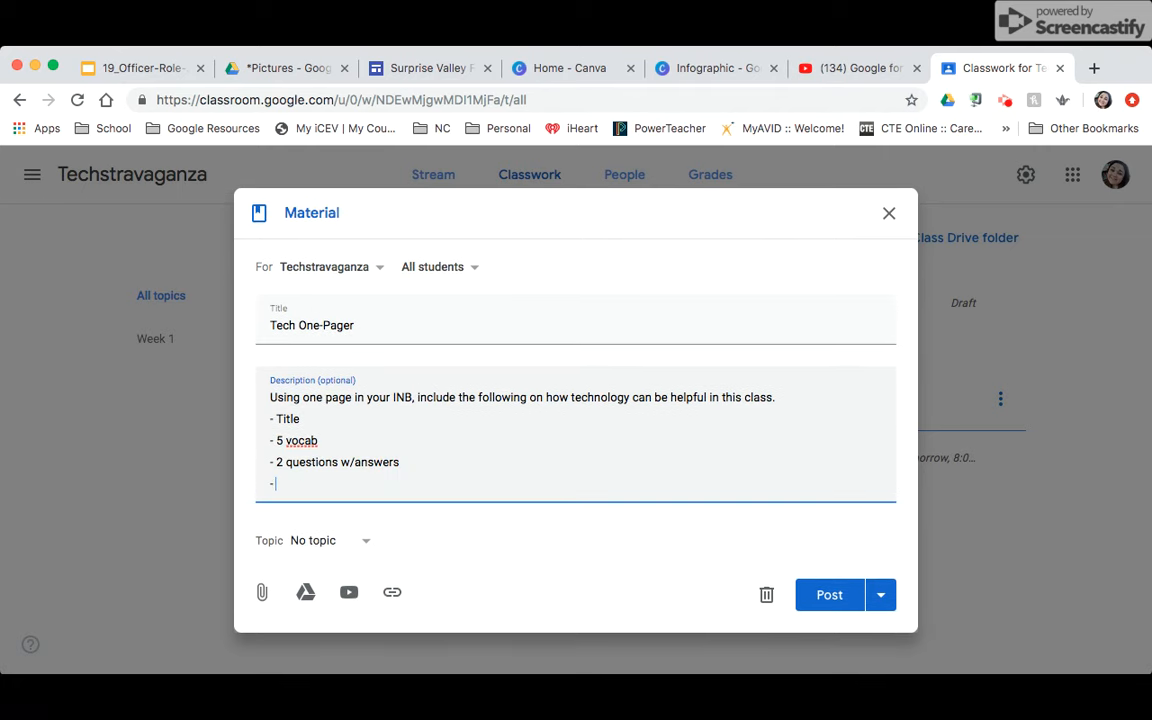
type(" 3 images")
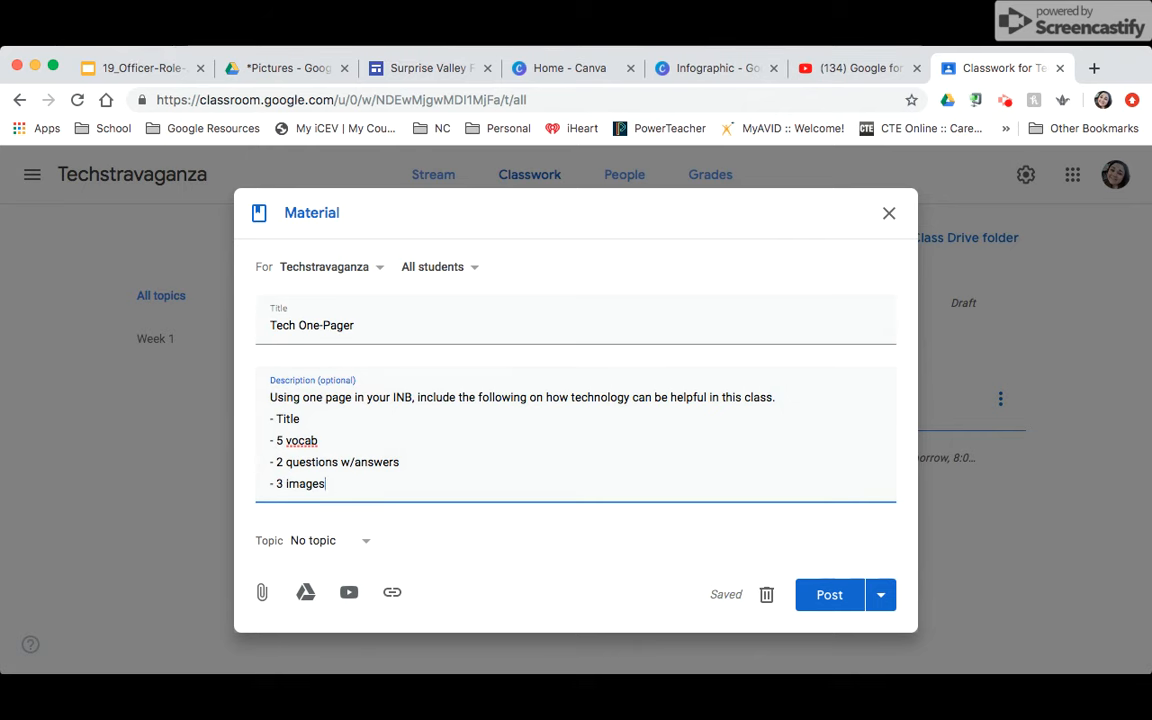
Assign the Tech One-Pager material to the topic Week 1 and post it to the class.
left_click(367, 540)
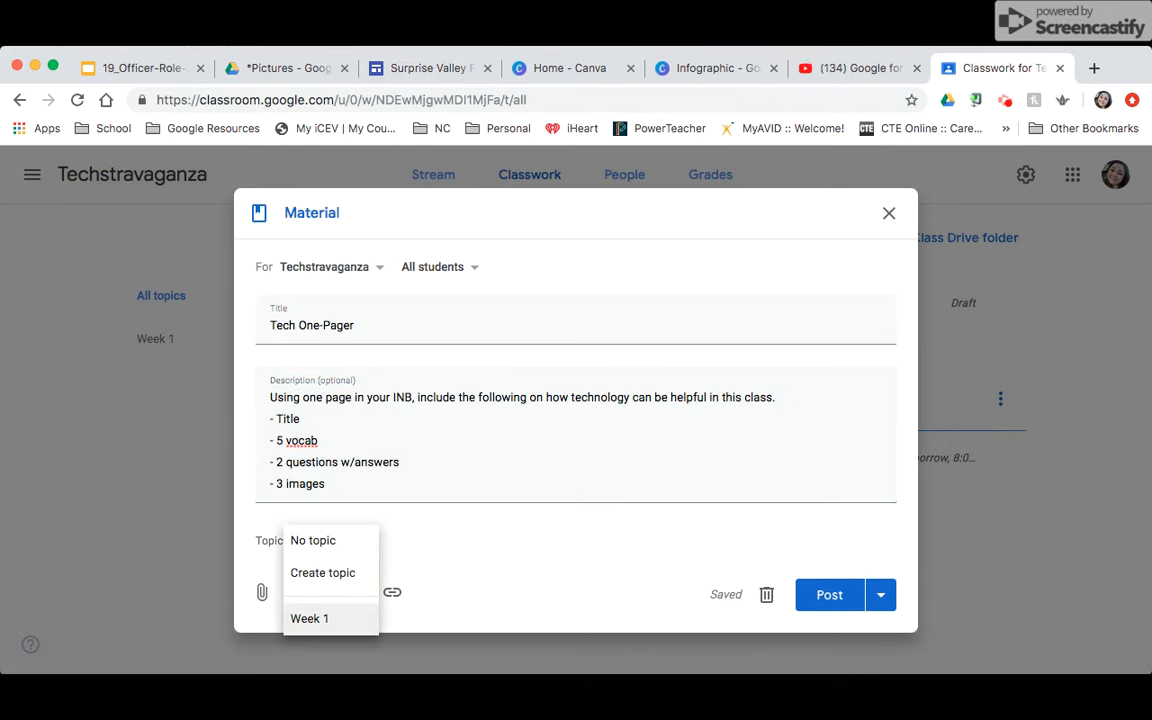
left_click(310, 619)
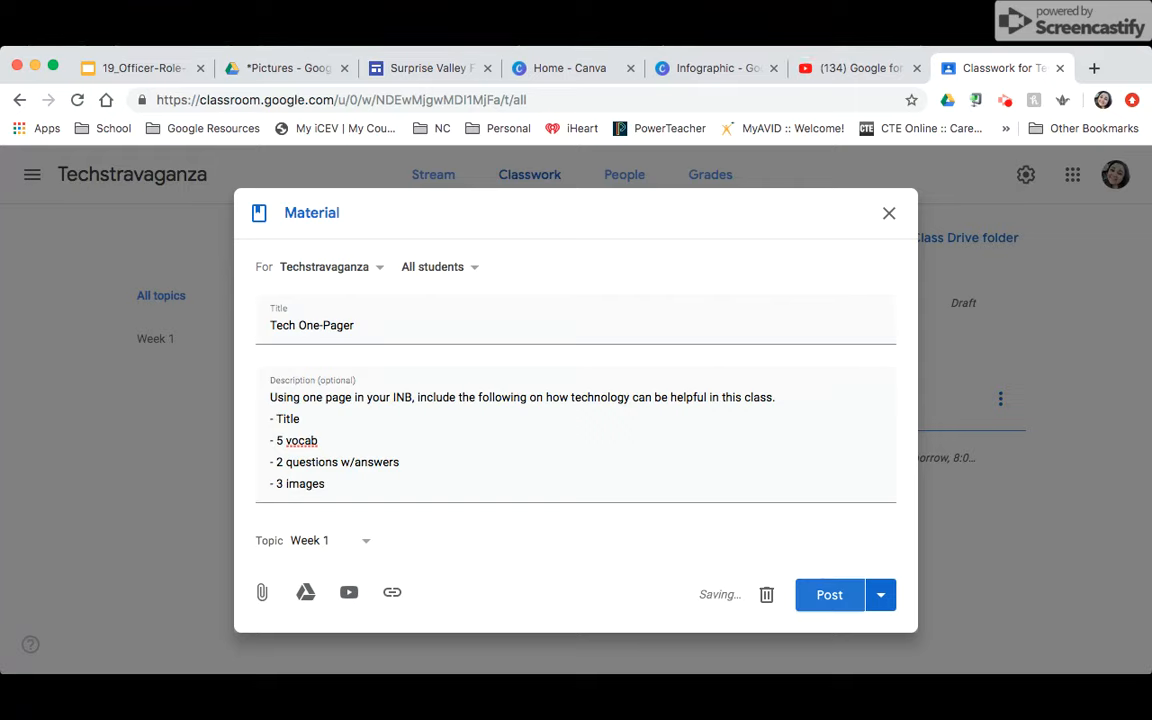
left_click(828, 594)
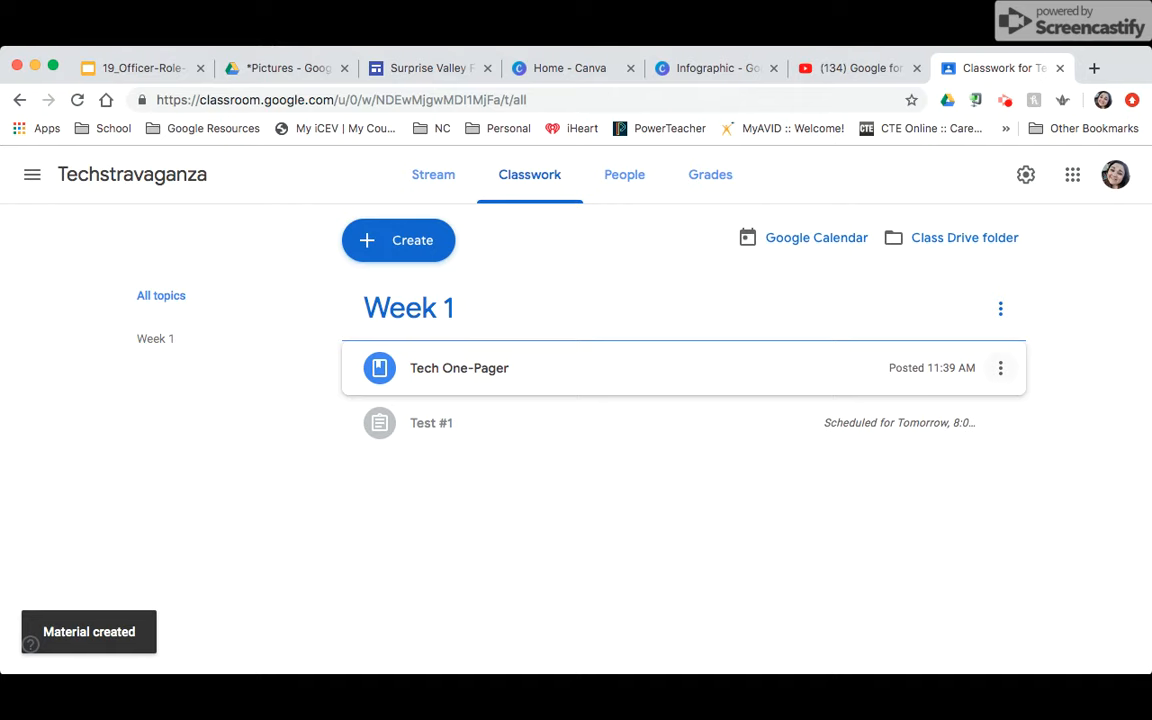
Reorder the Week 1 classwork so that the Tech One-Pager material sits below Test #1.
left_click(1000, 368)
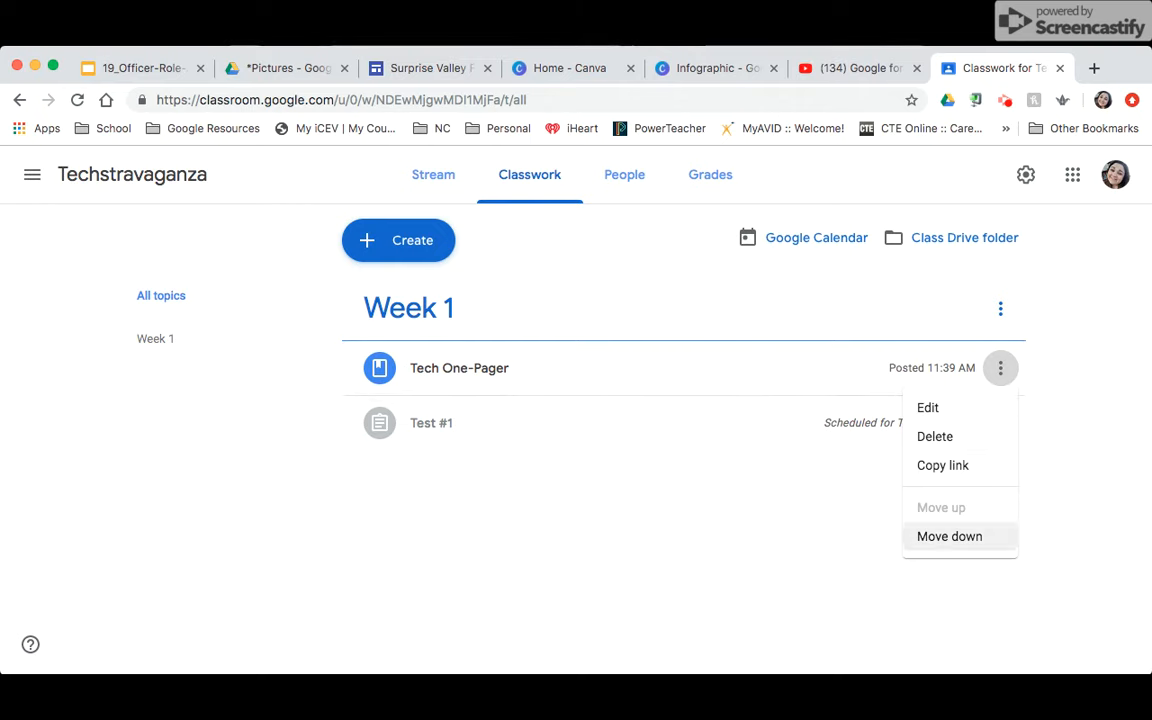
left_click(1088, 486)
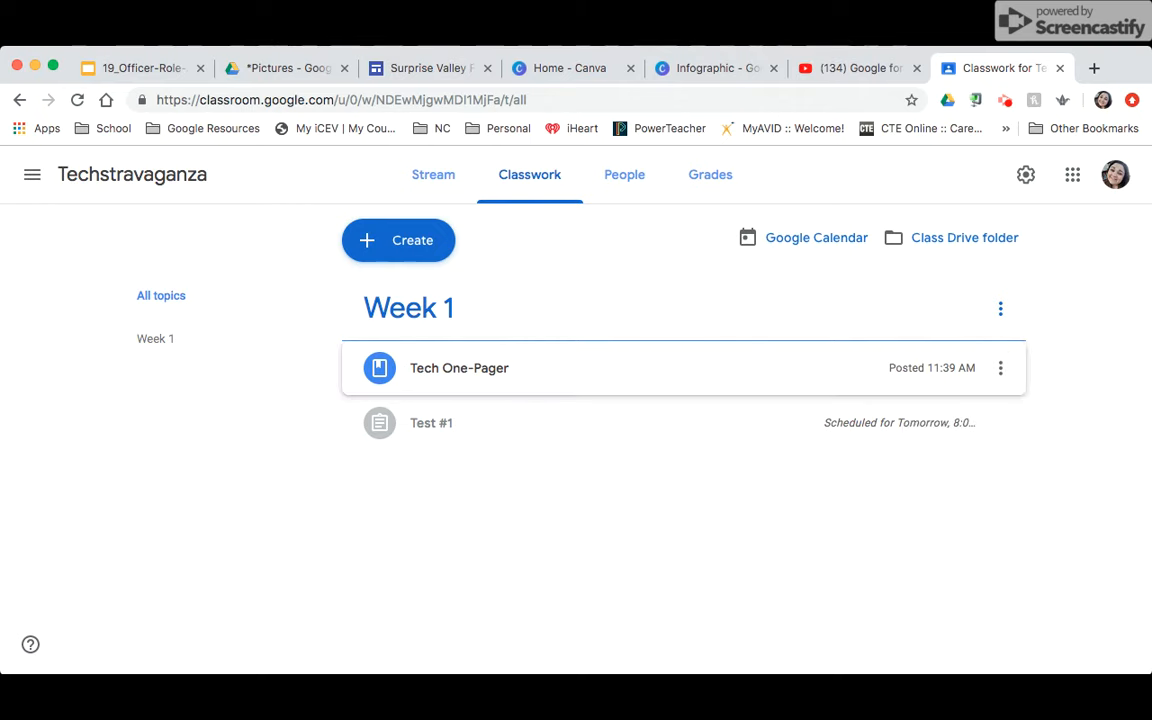
left_click(561, 369)
left_click_drag(561, 369, 560, 437)
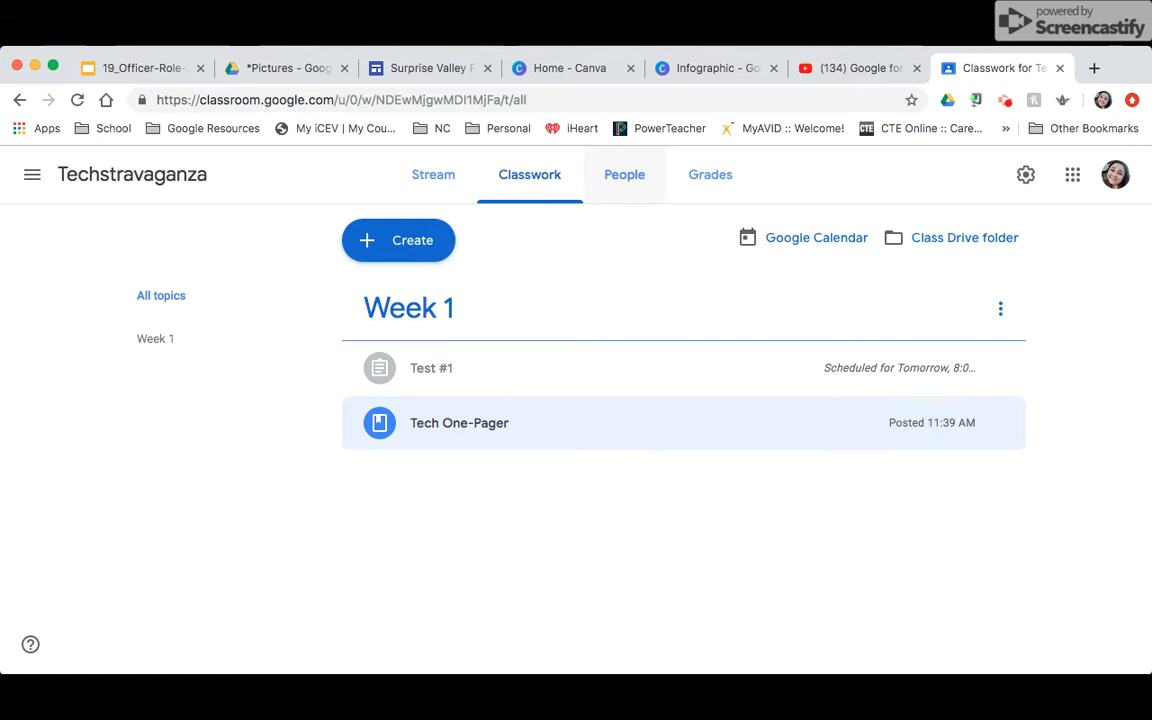
Try inviting a co-teacher to the Techstravaganza class by looking up the teacher's name, and cancel the invitation.
left_click(624, 174)
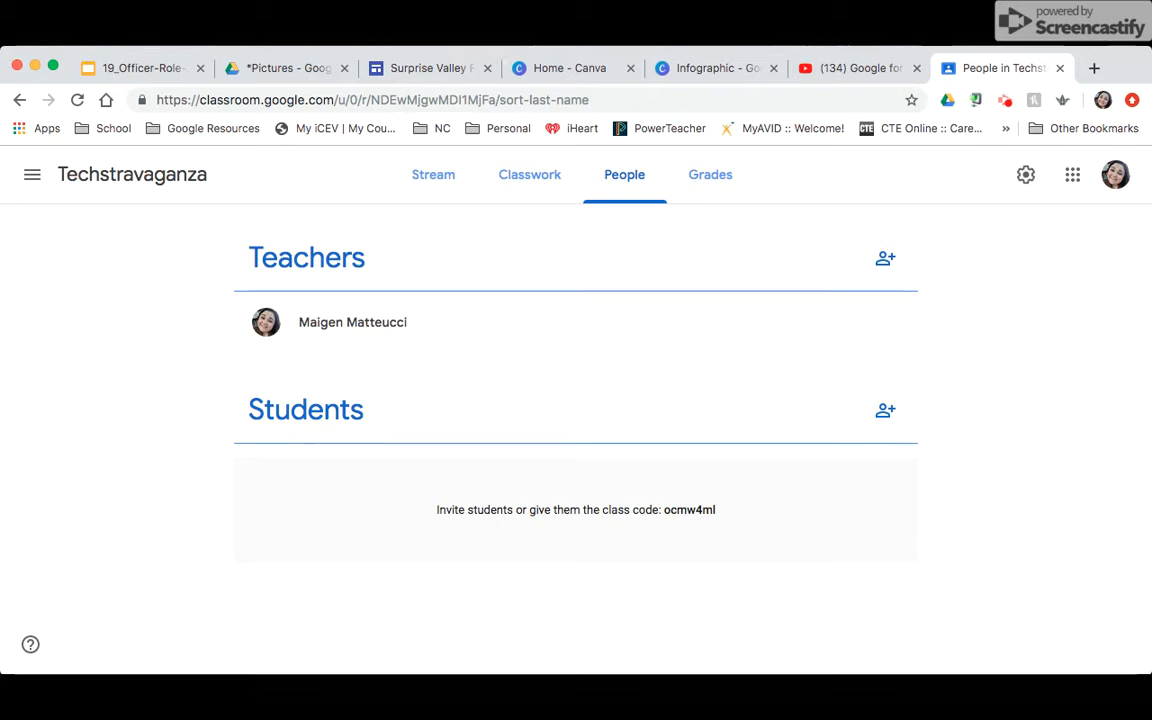
left_click(885, 258)
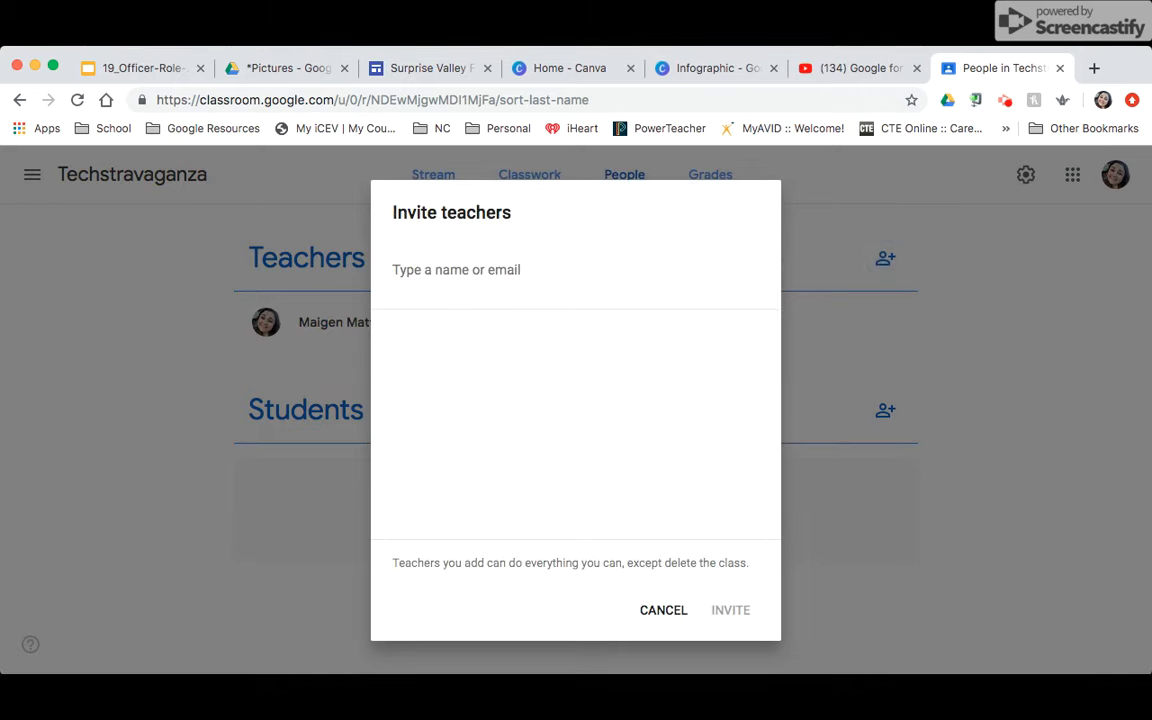
type("krit")
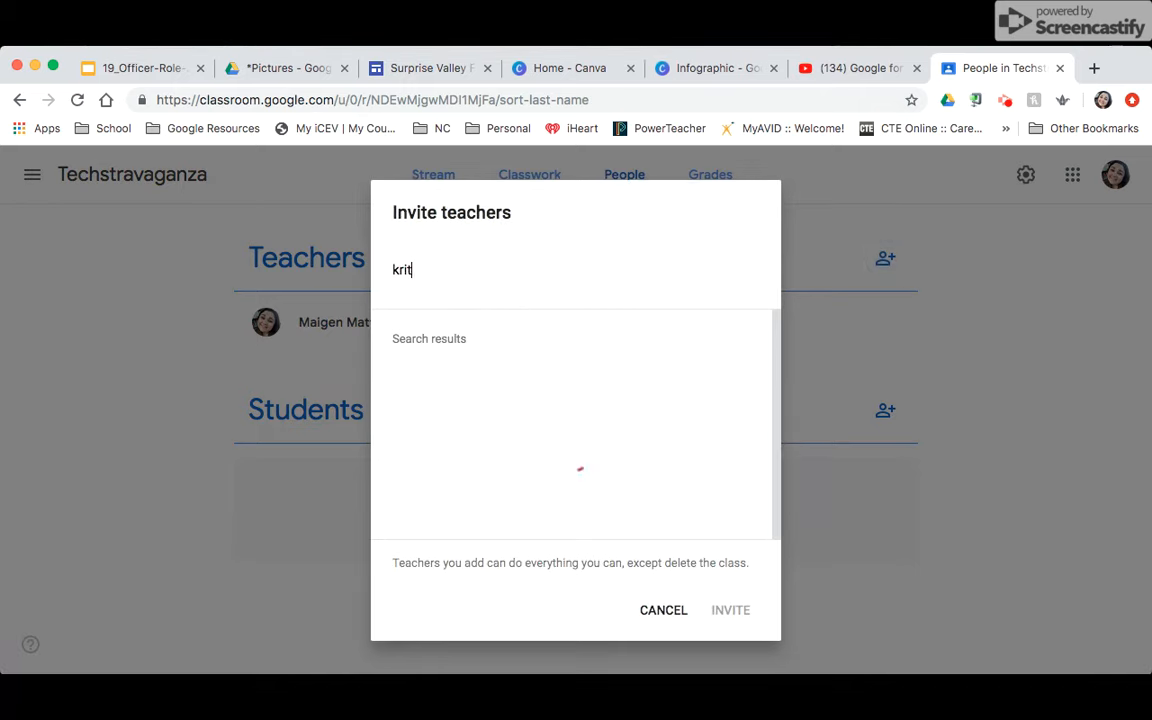
type("y")
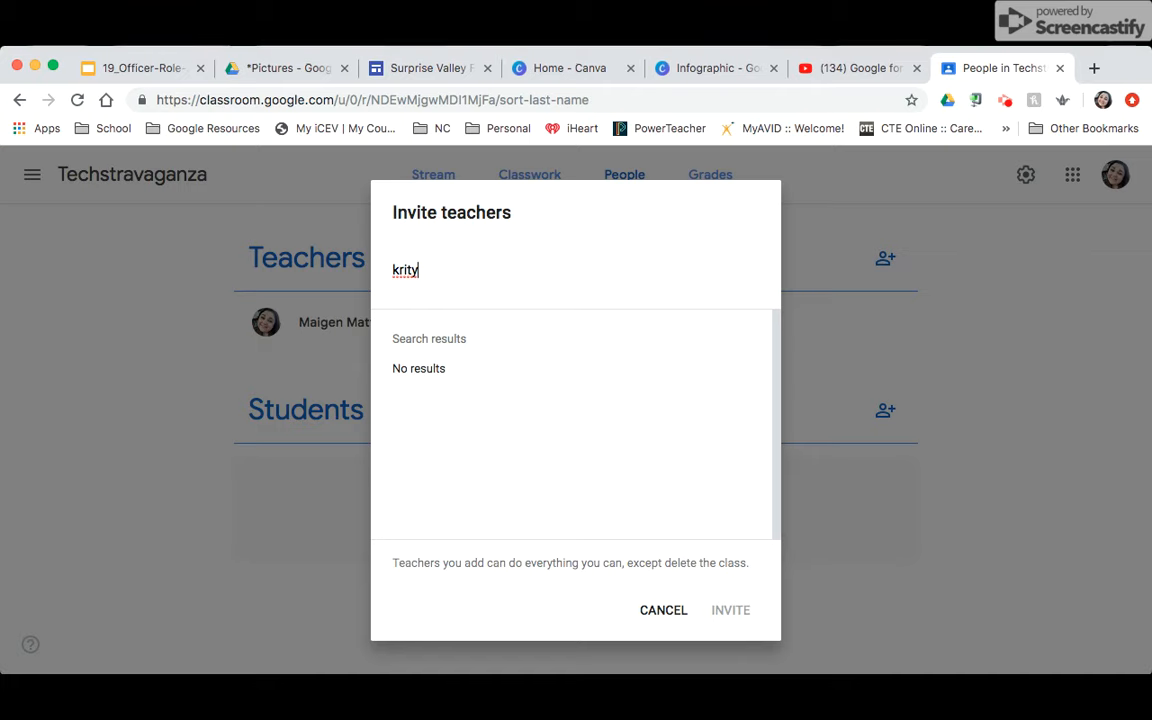
key("BackSpace")
key("BackSpace")
key("BackSpace")
type("isty")
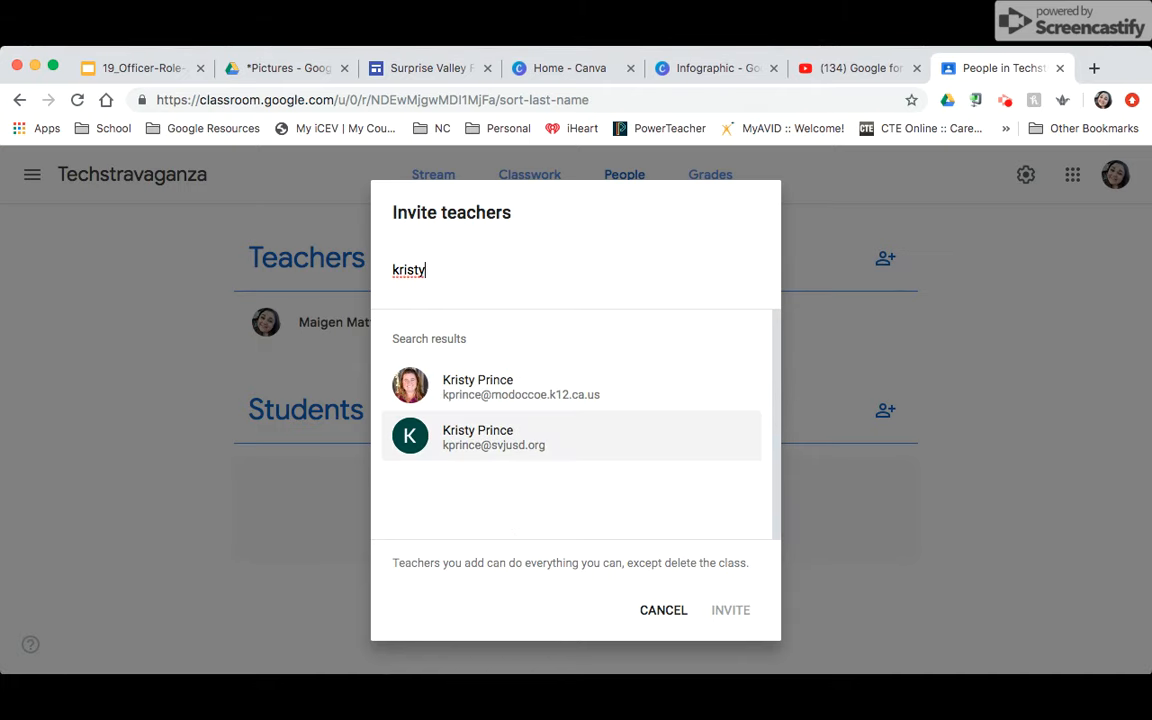
left_click(520, 387)
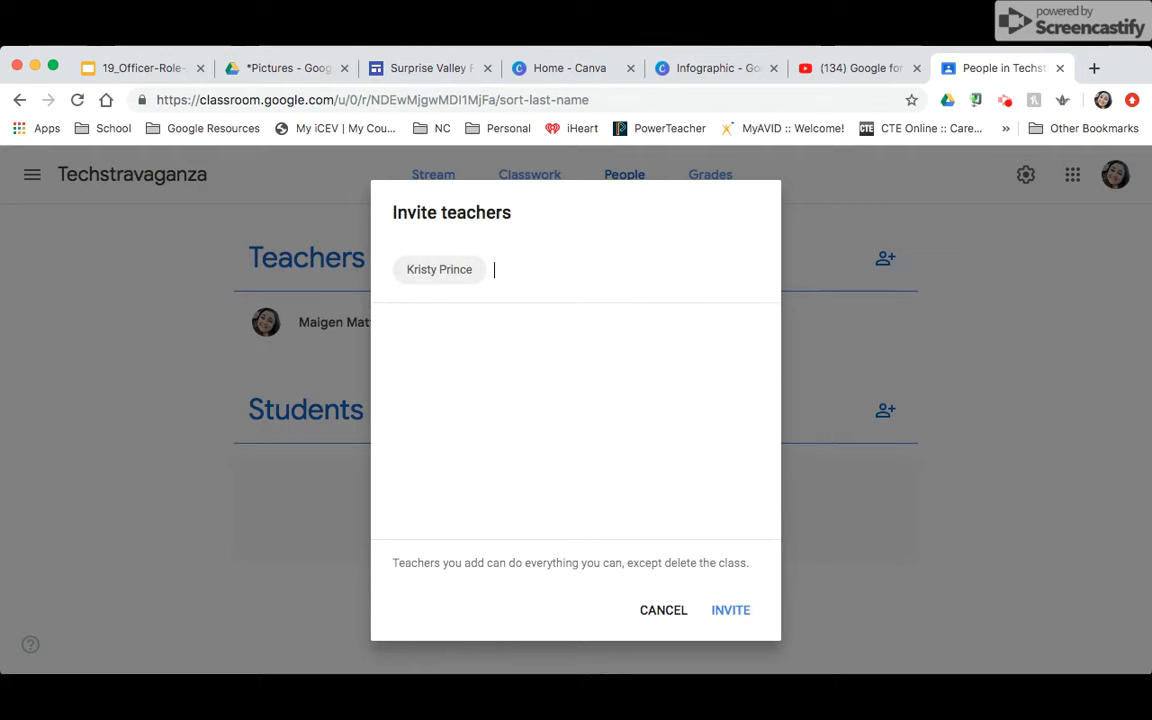
left_click(664, 610)
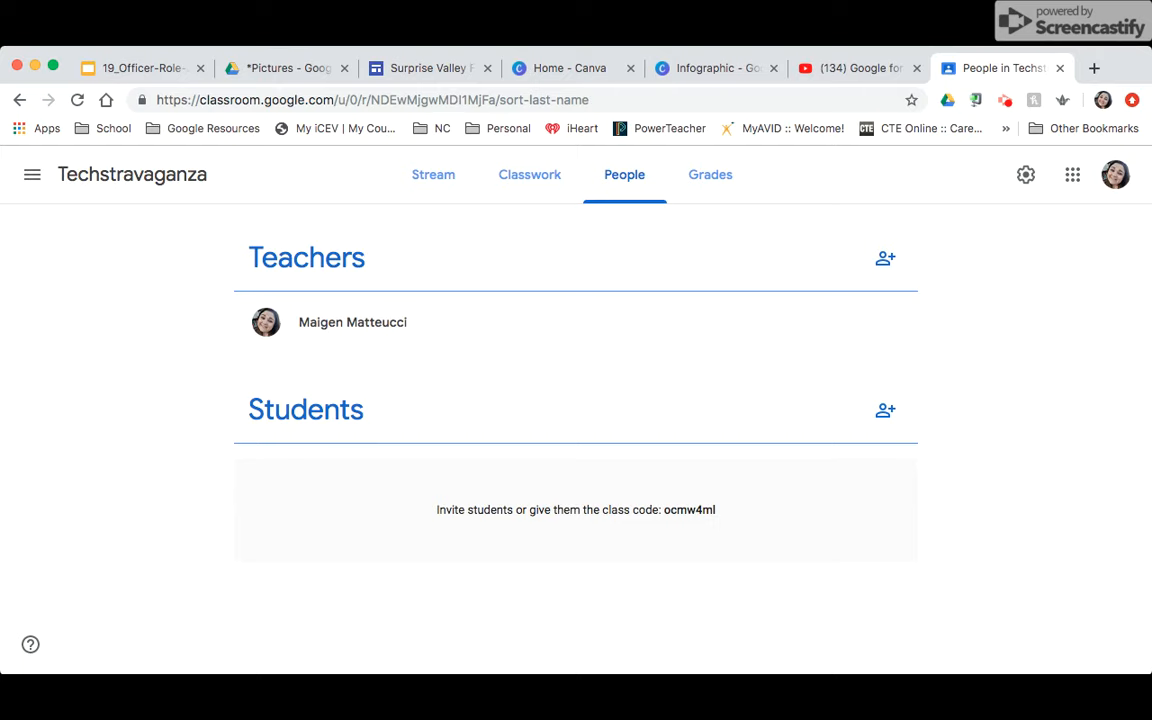
Try inviting a student to the class by looking up the student's name, and cancel the invitation.
left_click(885, 410)
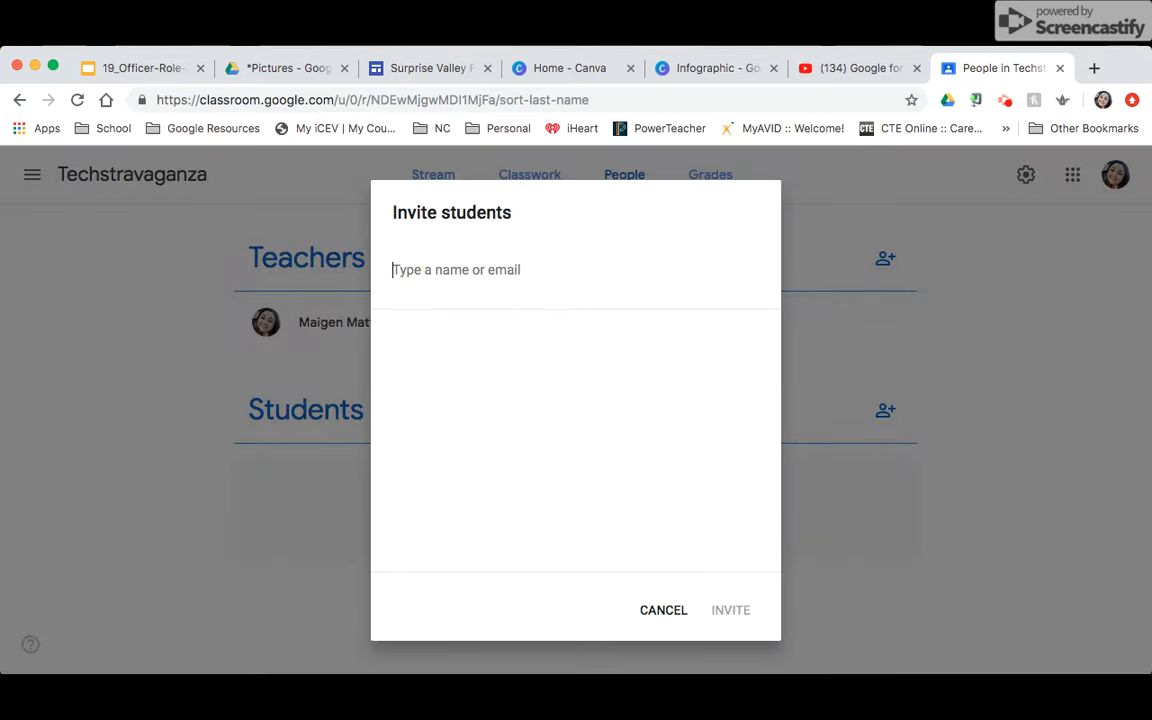
type("thomas")
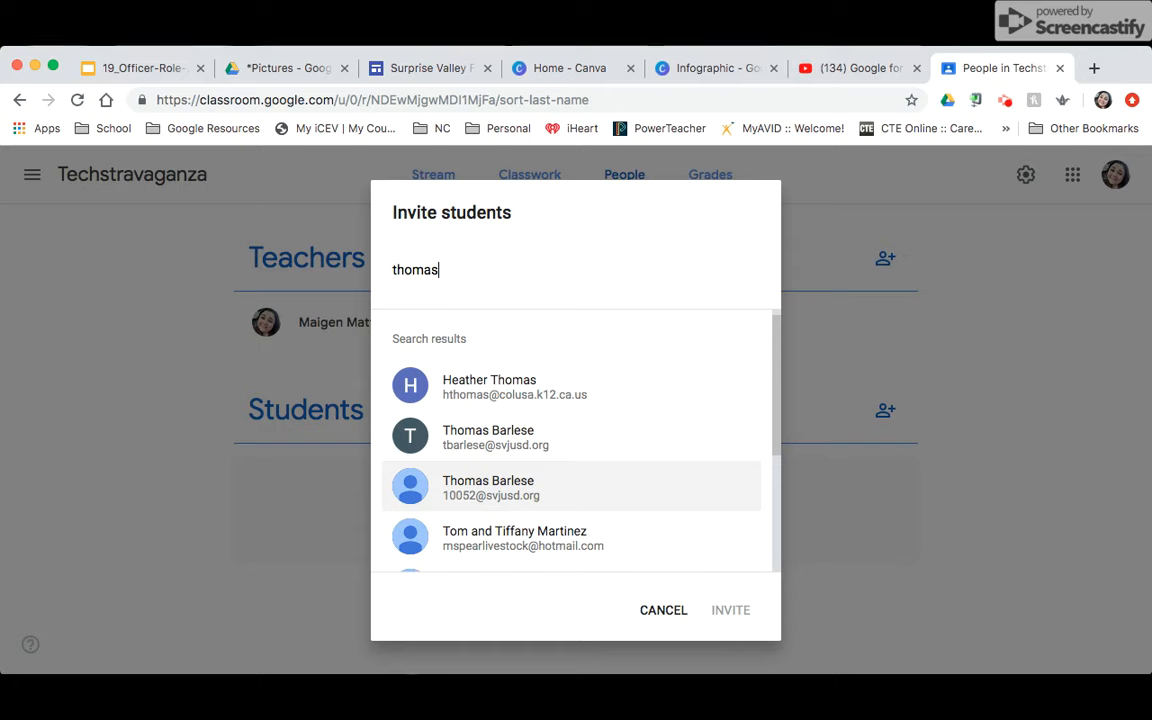
left_click(537, 495)
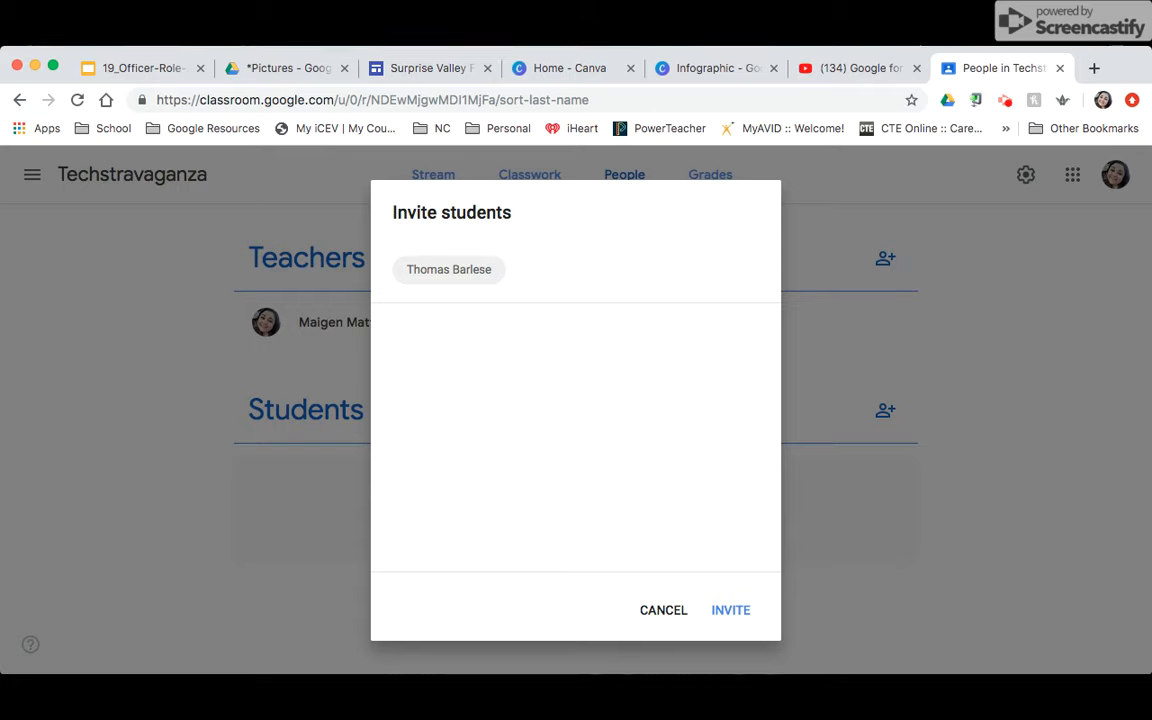
left_click(663, 609)
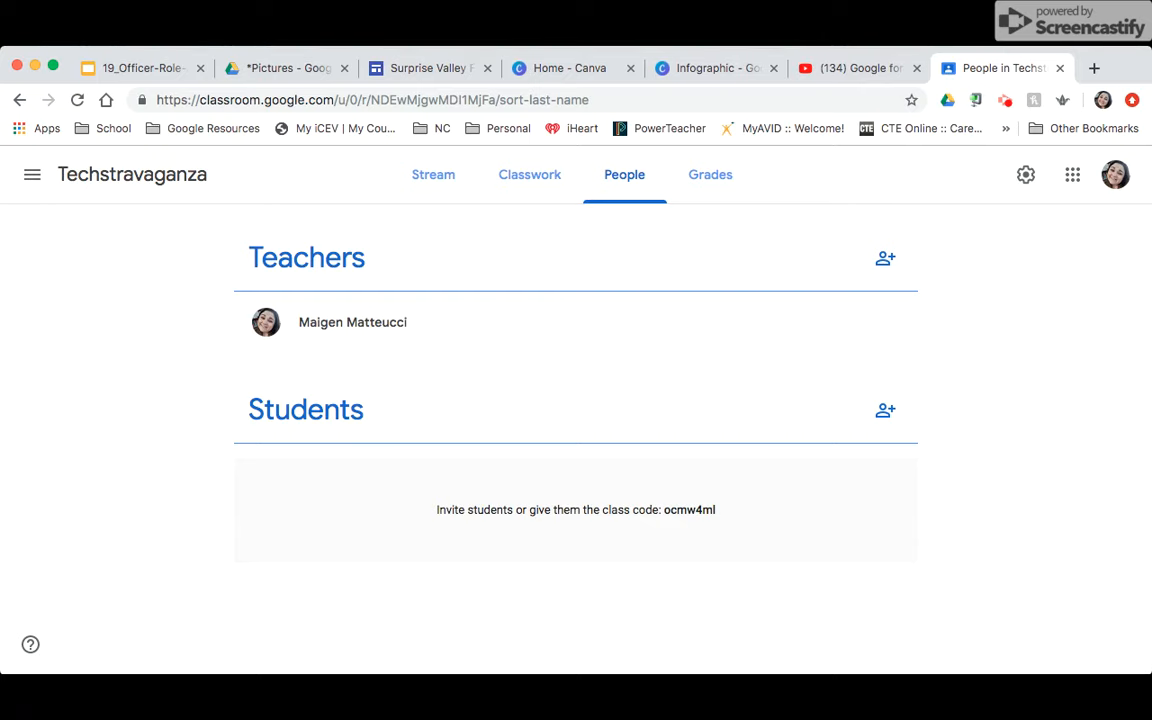
Review the class's grades, people and classwork pages, and return to the class stream.
left_click(710, 174)
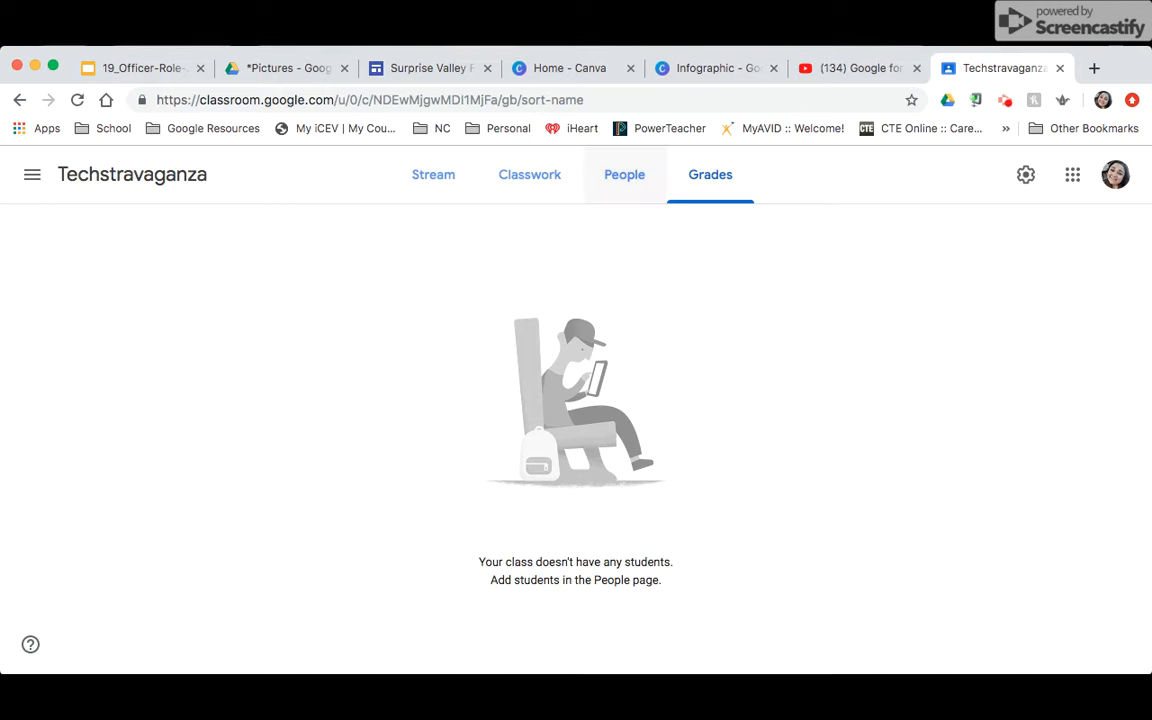
left_click(624, 175)
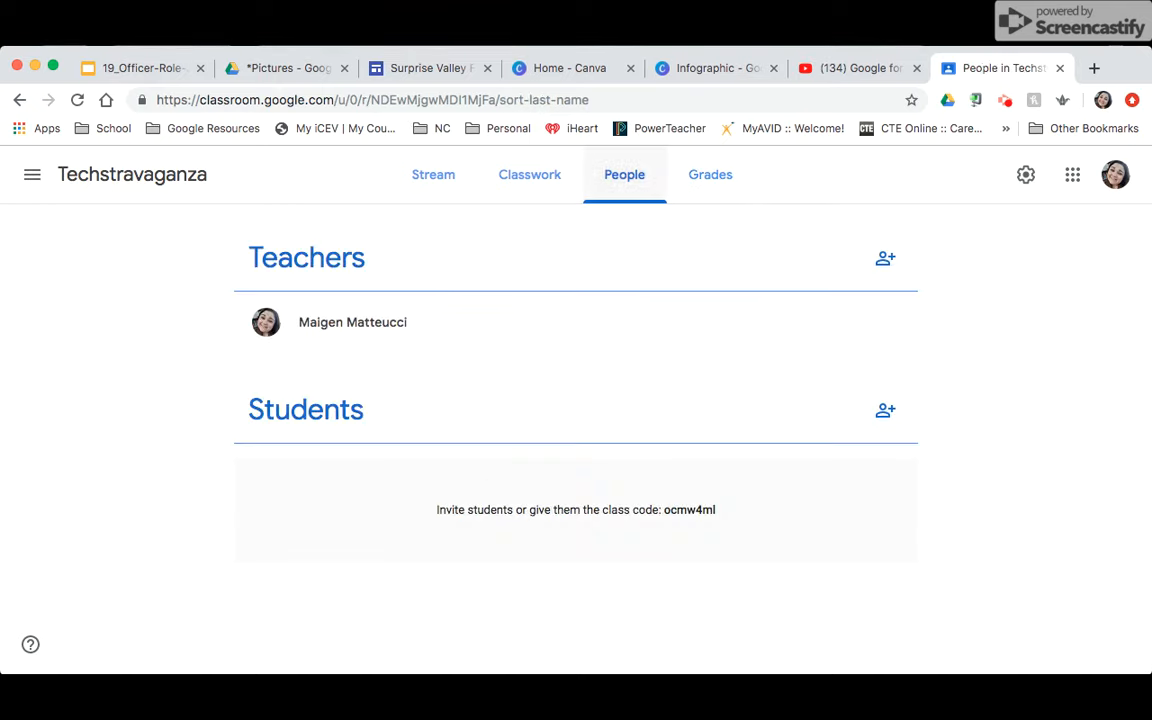
left_click(522, 180)
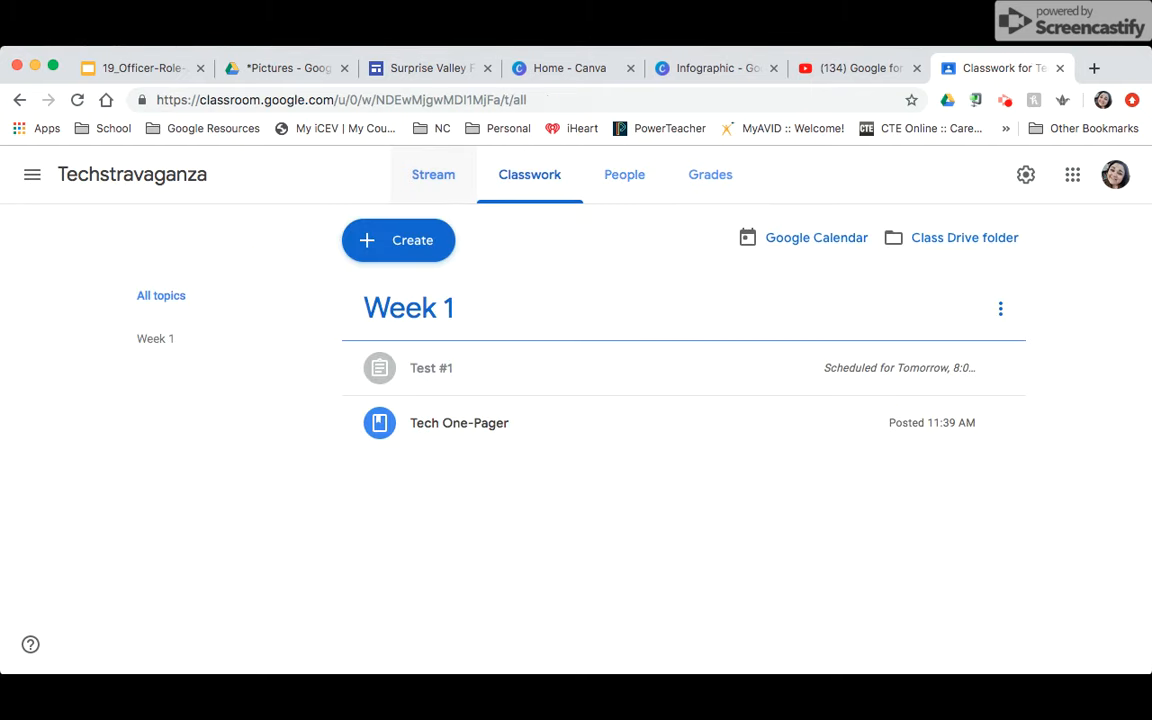
left_click(426, 175)
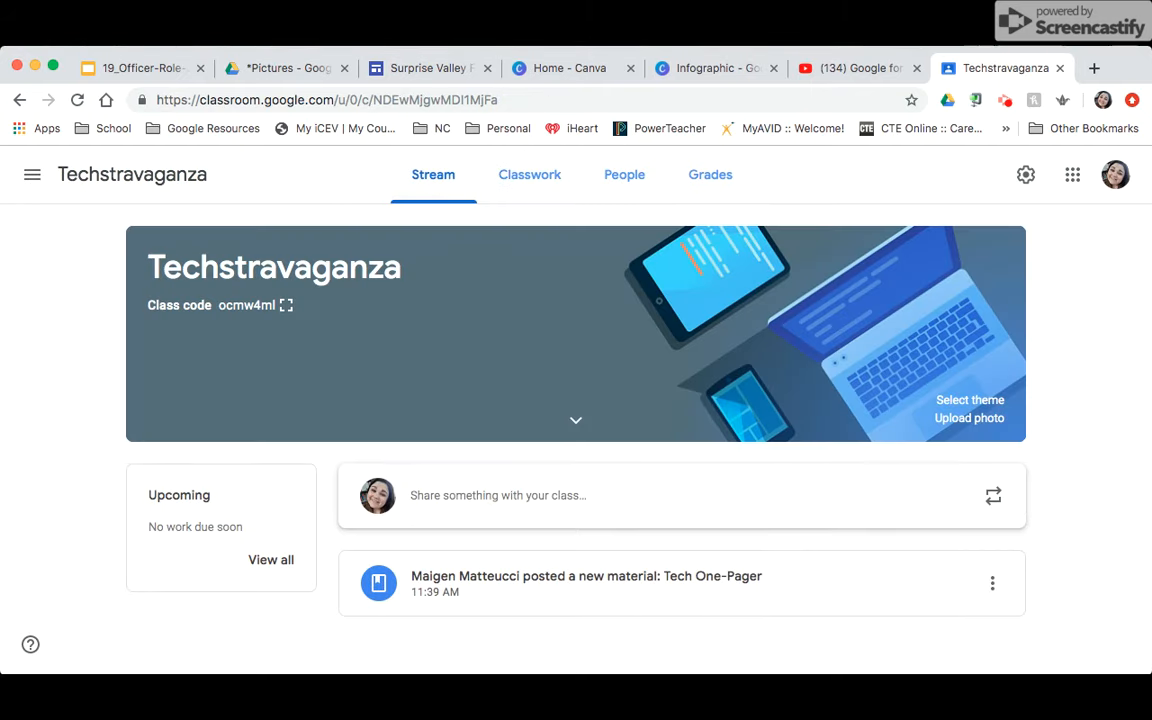